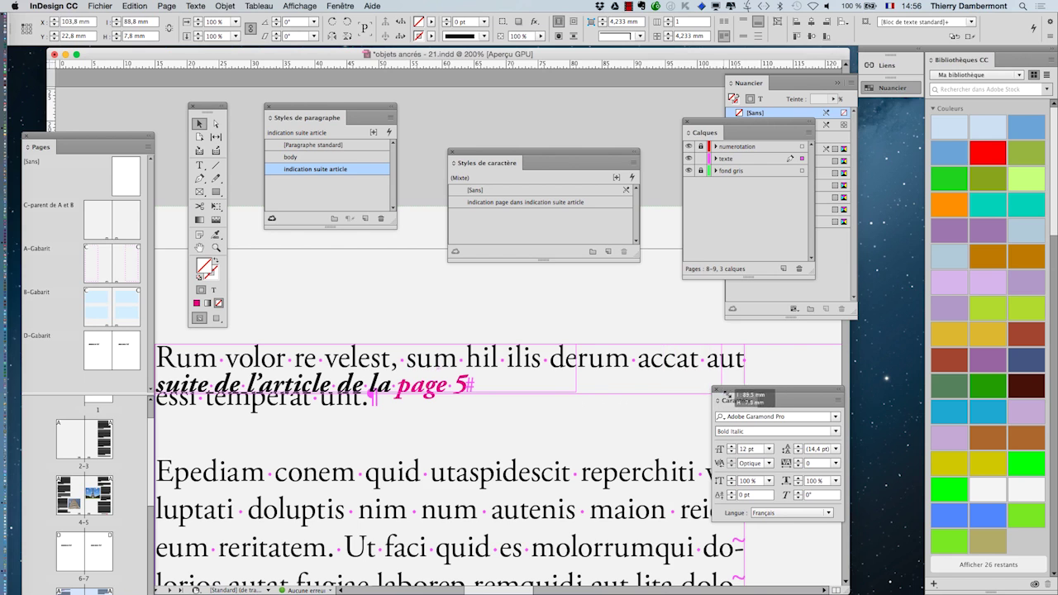
Apply a bounding-box text wrap to the "suite de l'article de la page 5" frame above the article text
key(super+minus)
key(super+minus)
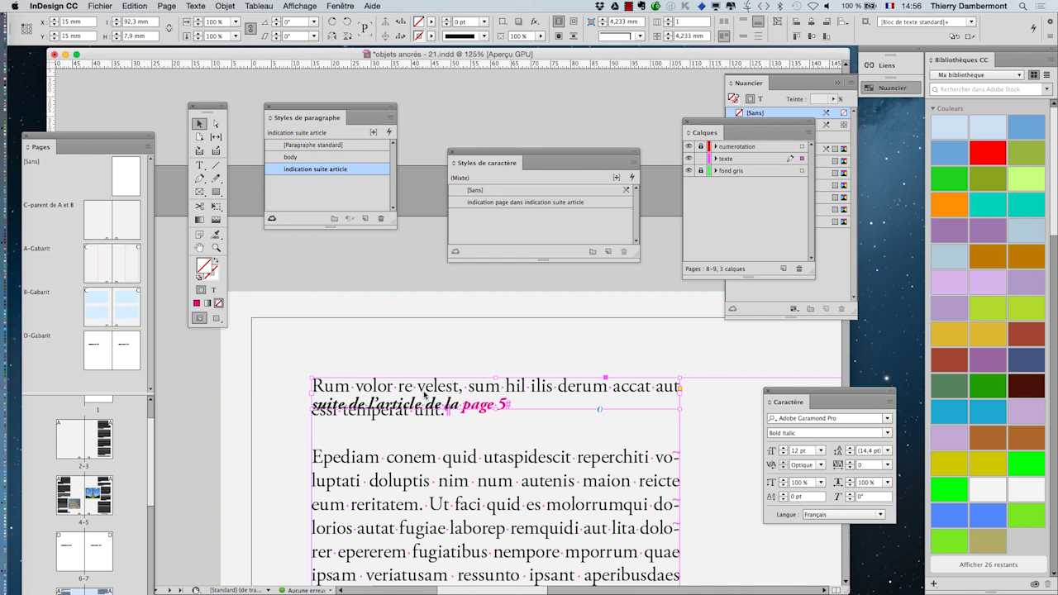
click(333, 6)
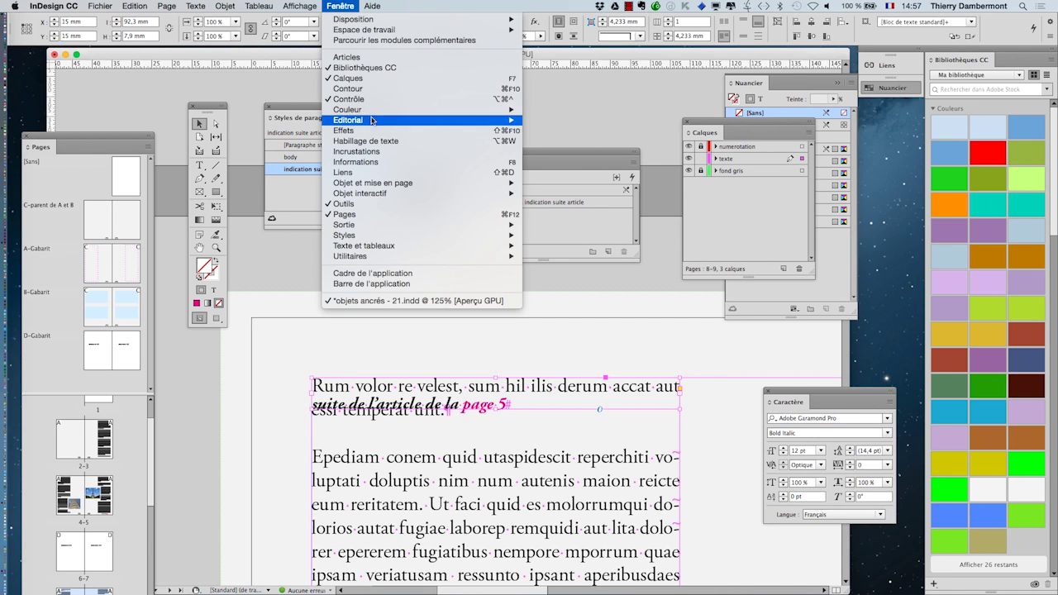
click(382, 142)
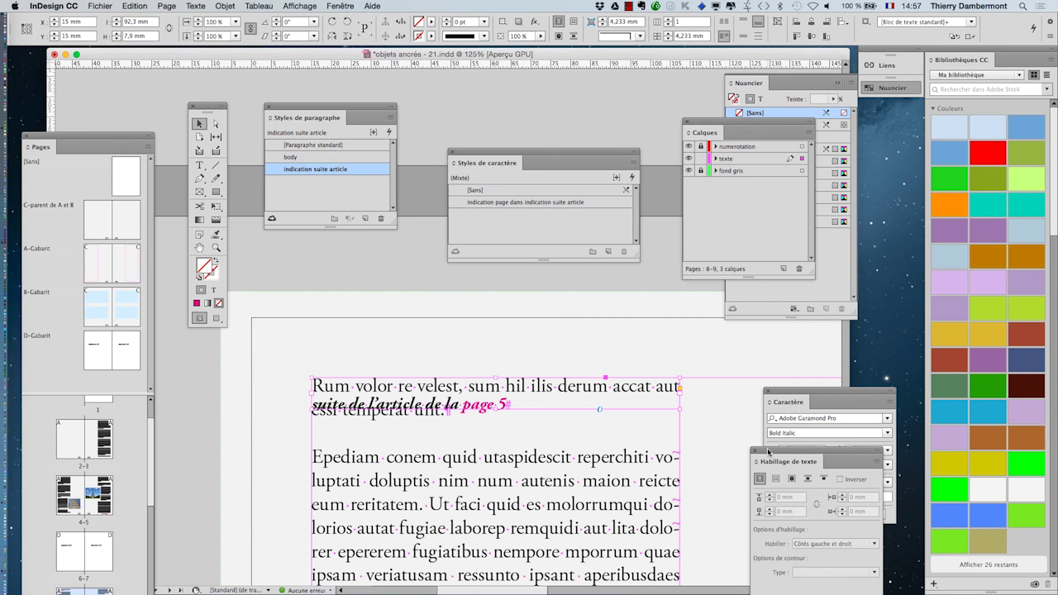
drag(768, 452, 711, 346)
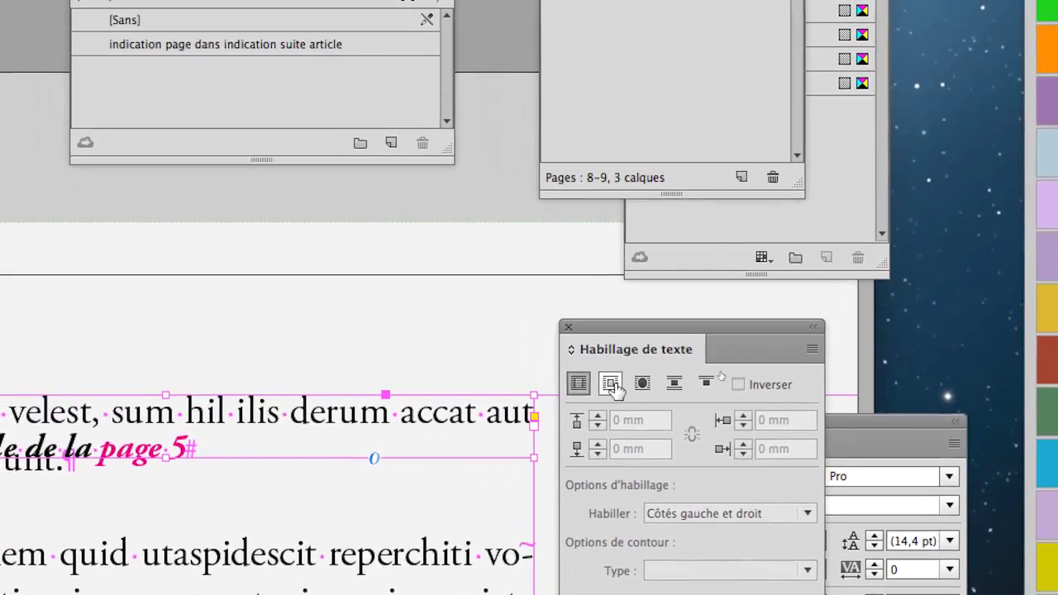
click(524, 318)
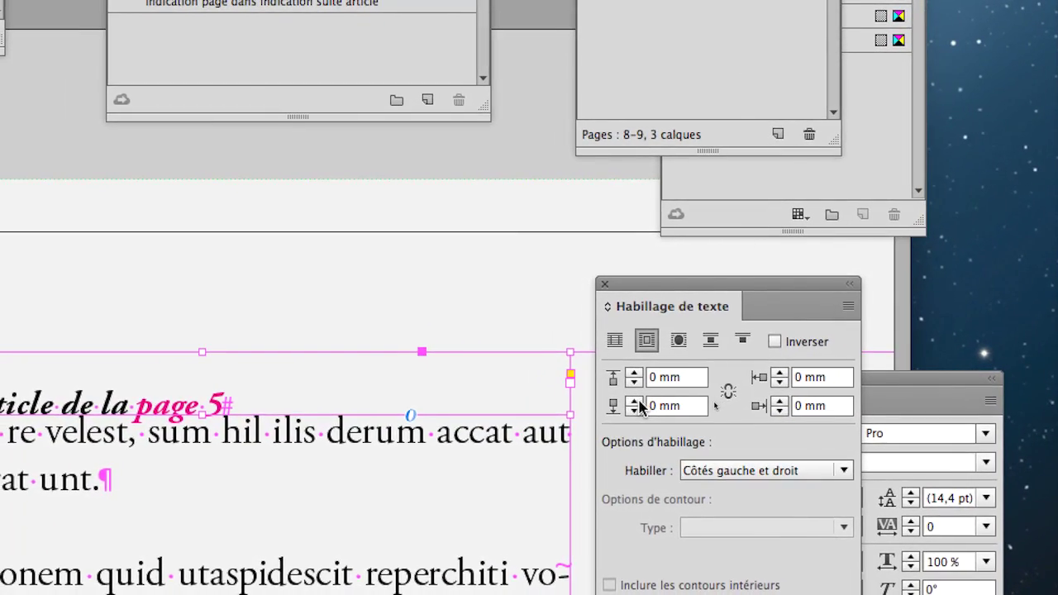
Set the bottom text wrap offset of the continuation frame to 6 mm
click(579, 407)
click(579, 407)
click(579, 407)
click(579, 407)
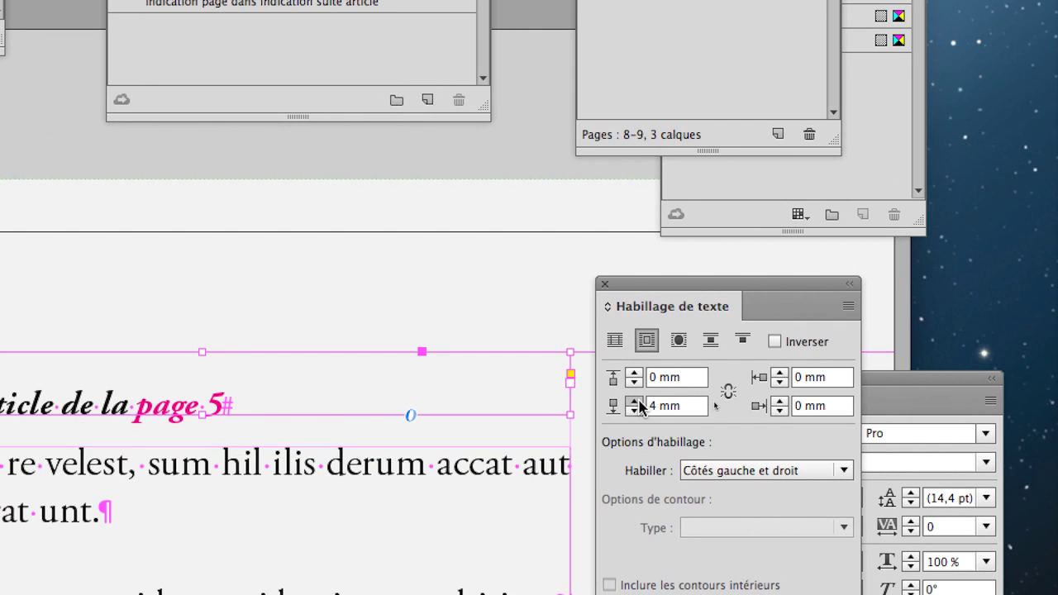
click(639, 402)
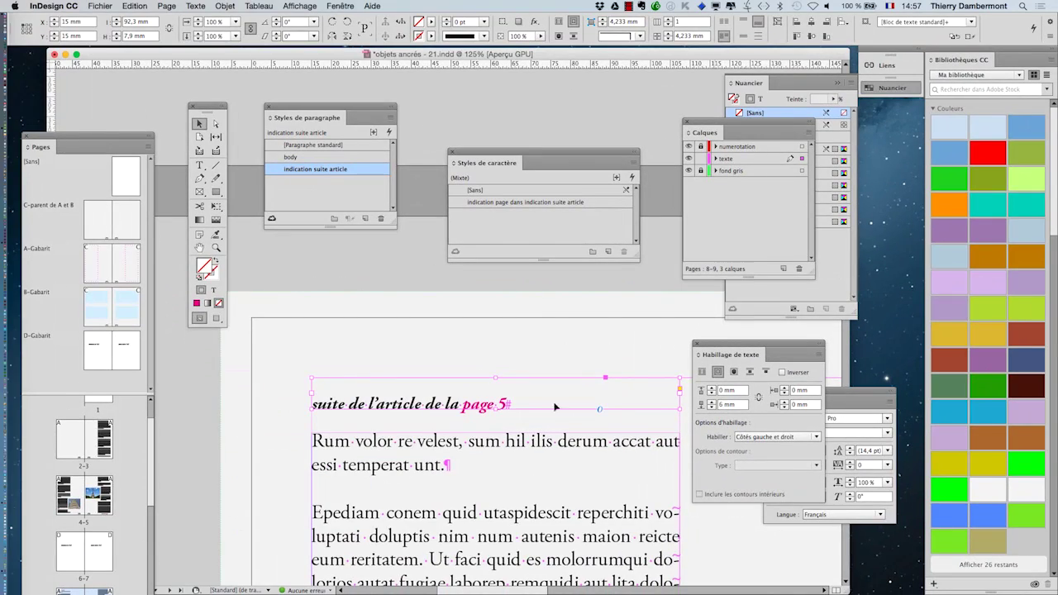
Preview the page without guides to check the spacing below the continuation line, and return to the normal view
click(215, 317)
click(235, 443)
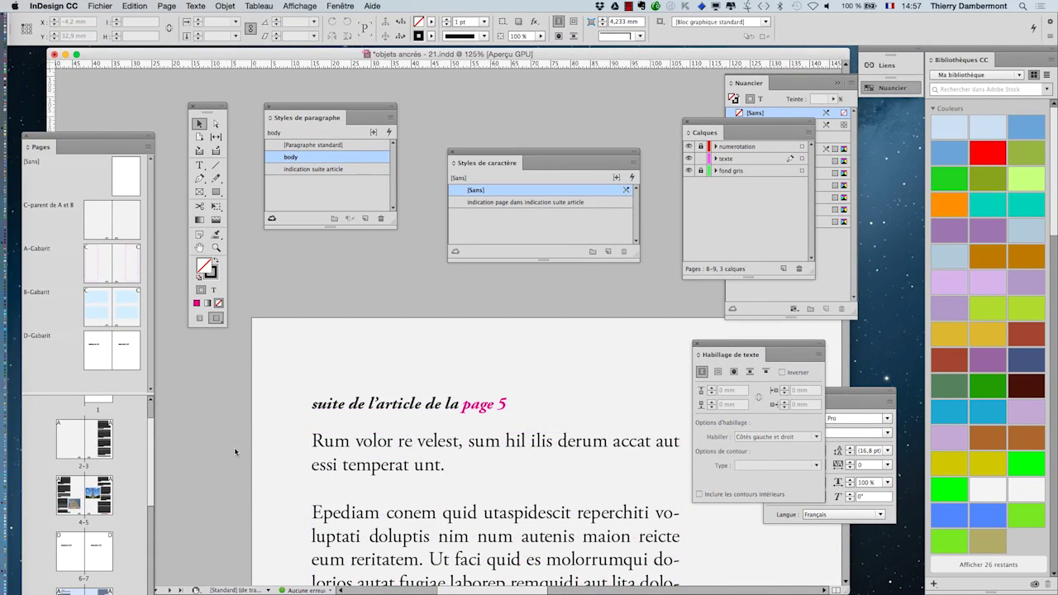
scroll(234, 447, down, 2)
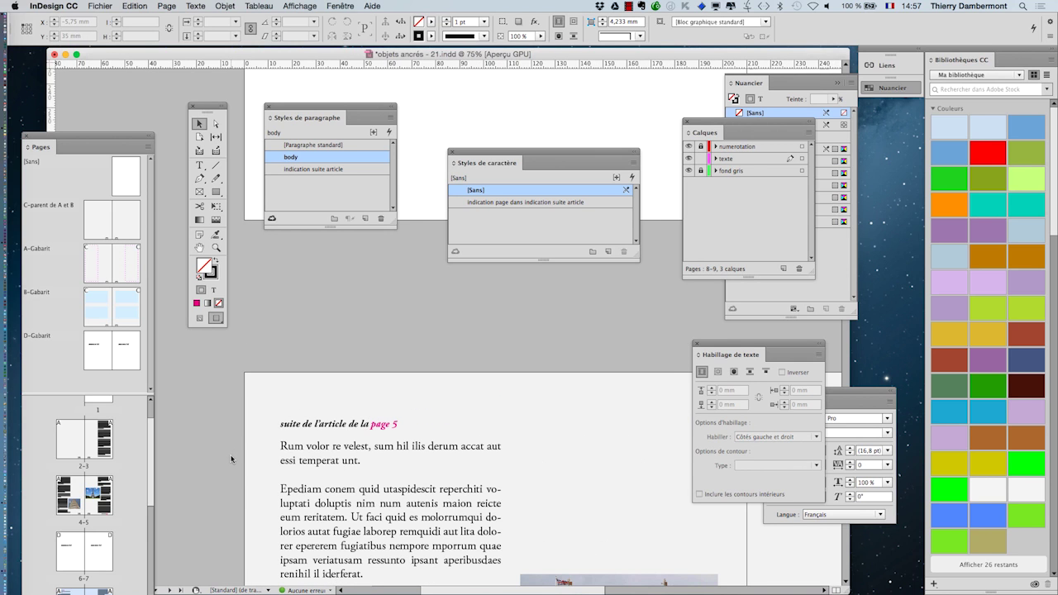
click(329, 426)
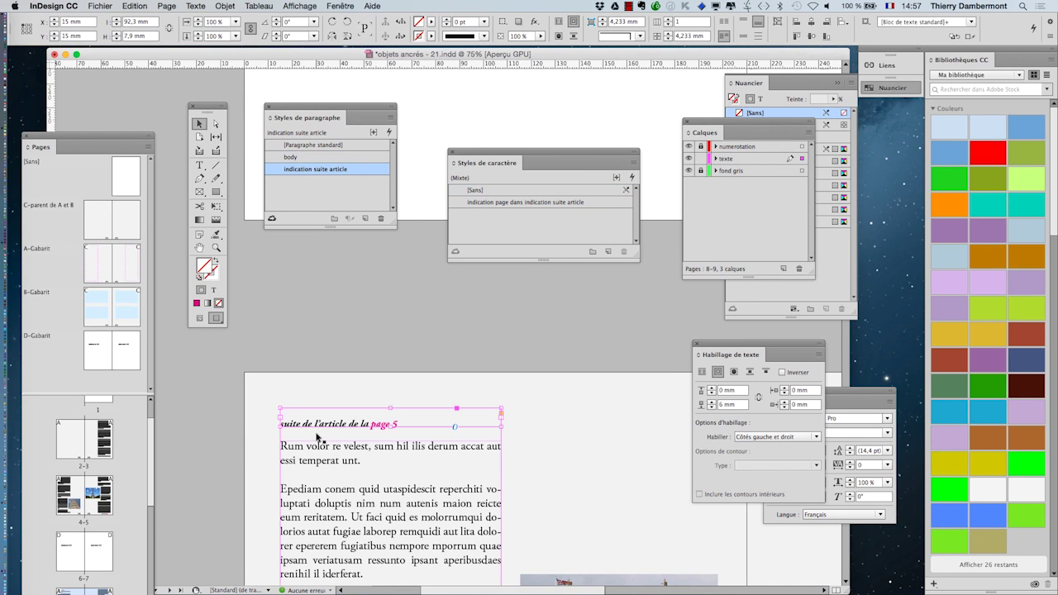
key(w)
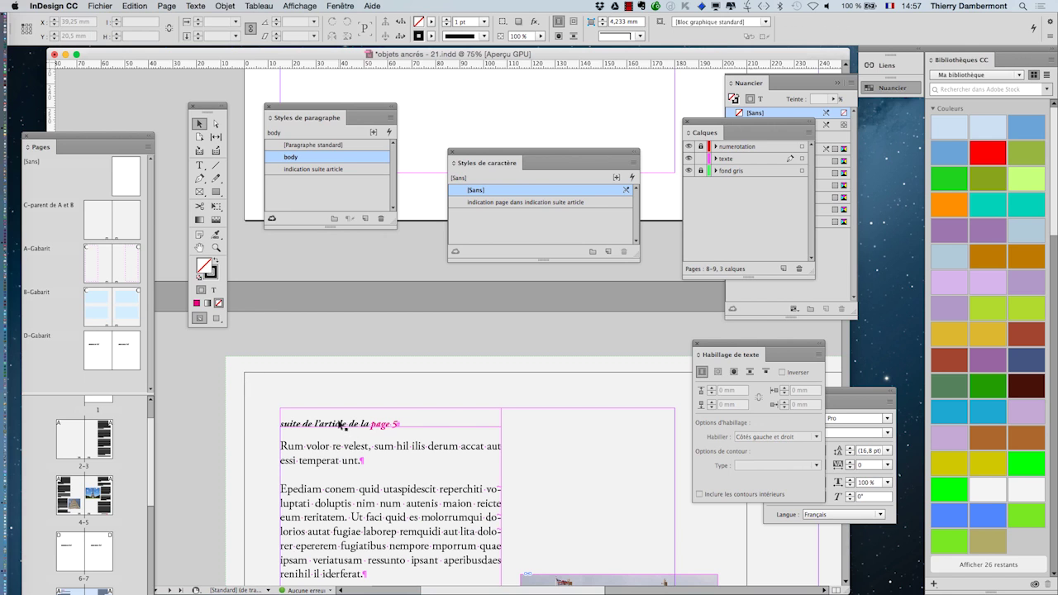
Save the document
scroll(376, 424, up, 1)
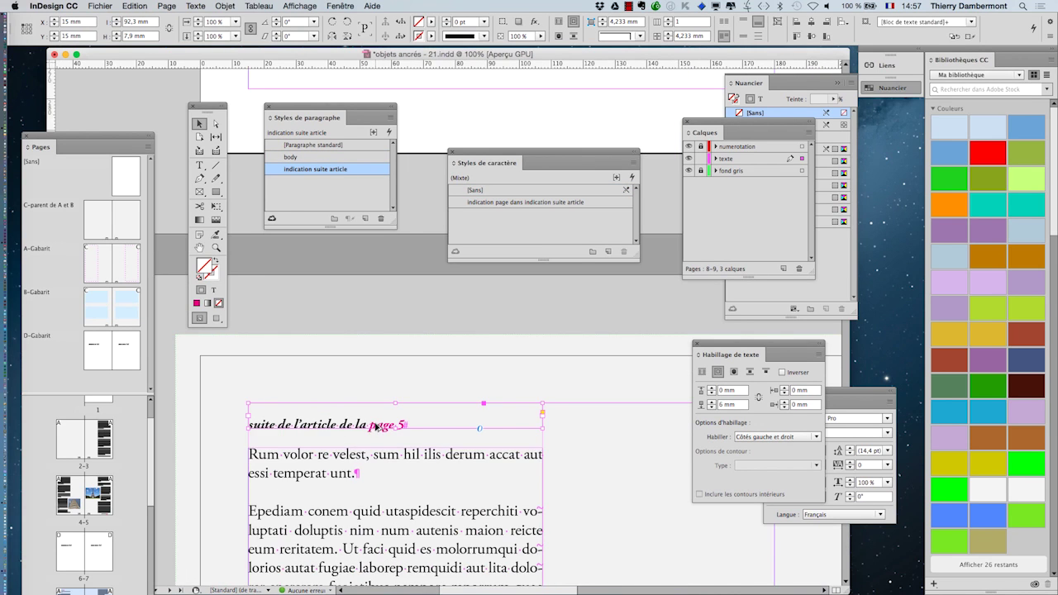
scroll(376, 426, down, 1)
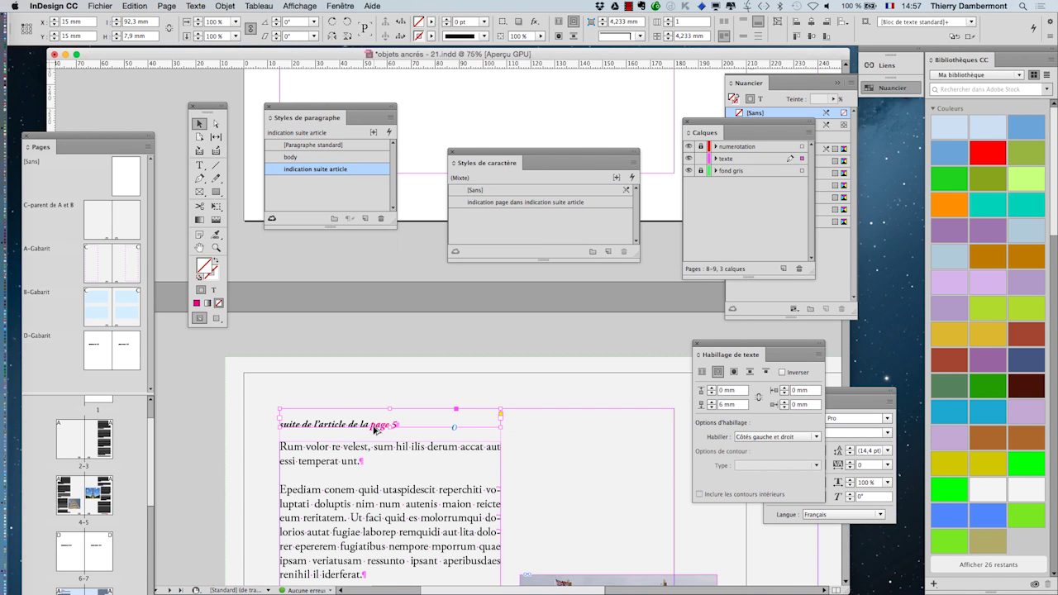
click(110, 4)
click(125, 80)
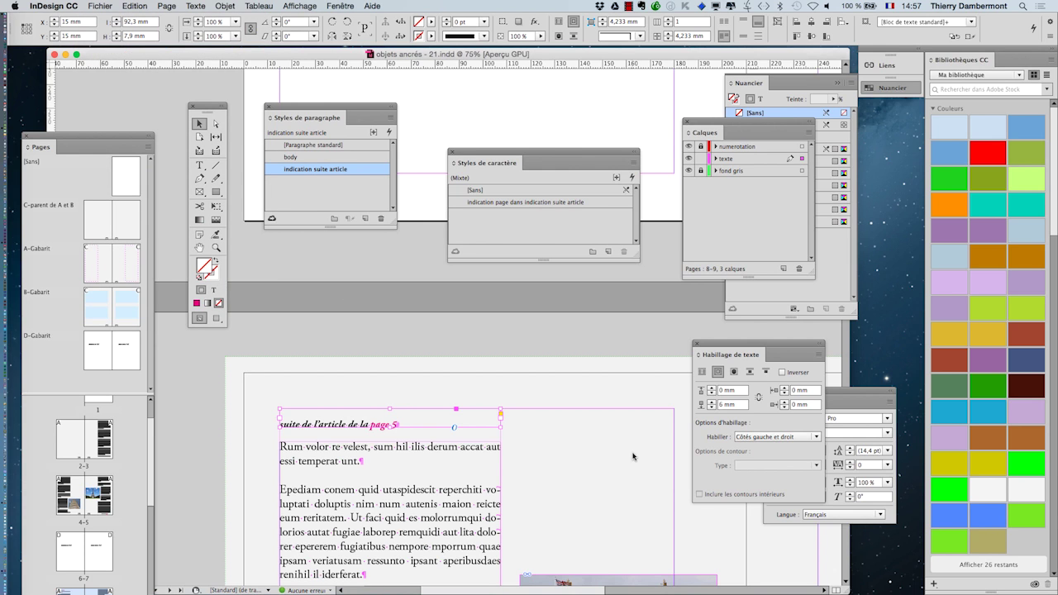
Examine the "annonce ici" spread that separates the article's pages 4-5 from its continuation
scroll(634, 446, down, 1)
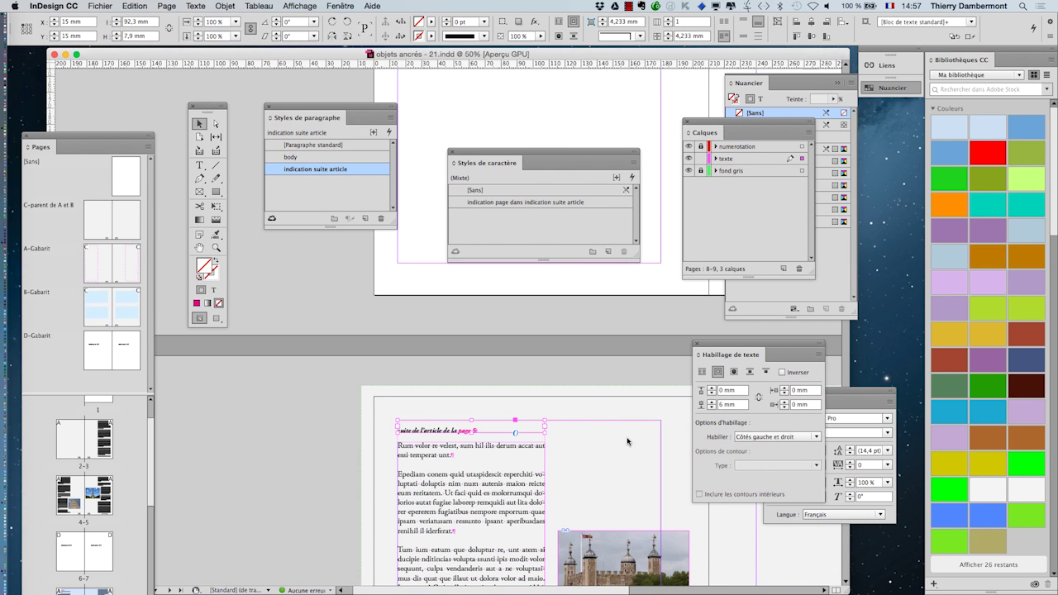
scroll(446, 335, down, 1)
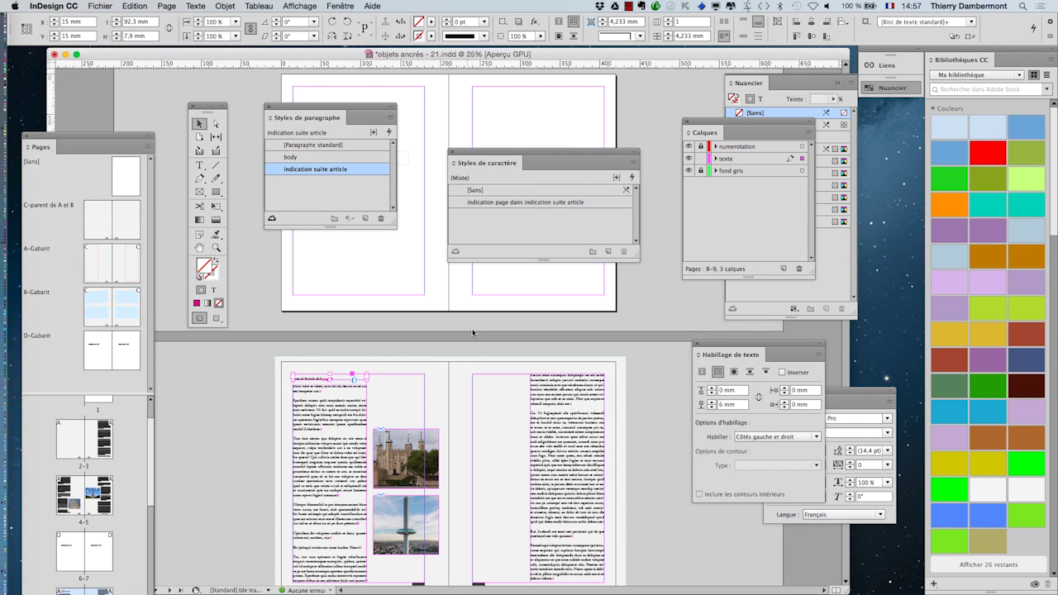
scroll(483, 328, up, 3)
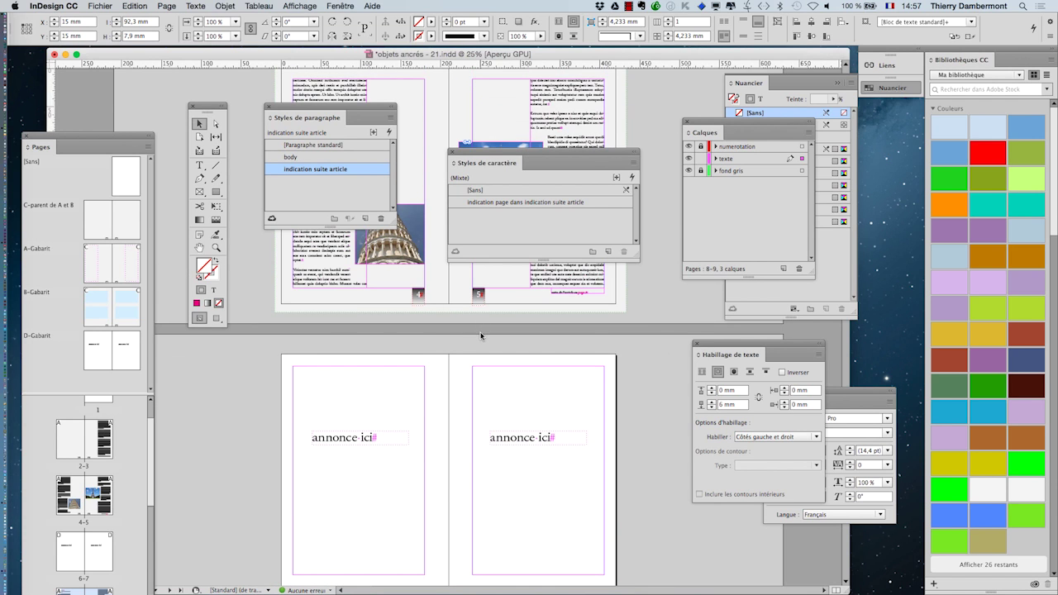
scroll(481, 335, up, 1)
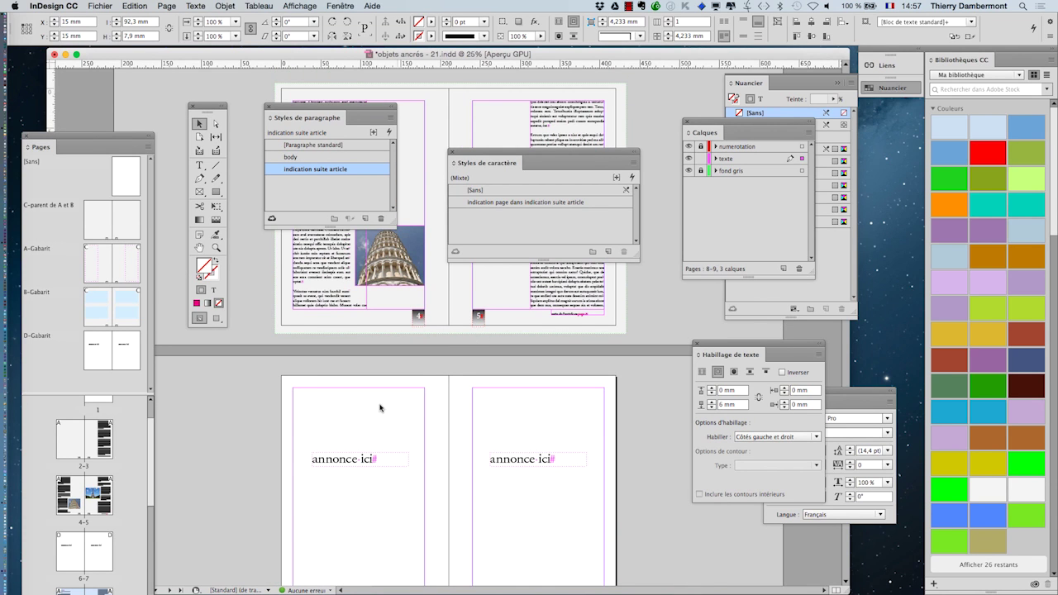
scroll(433, 417, down, 3)
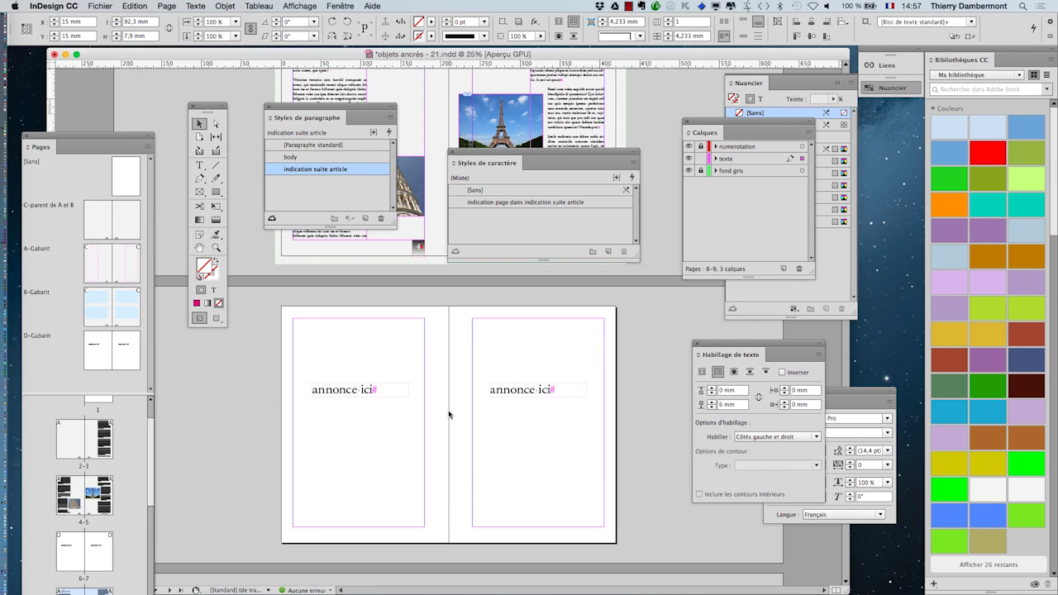
scroll(449, 411, up, 3)
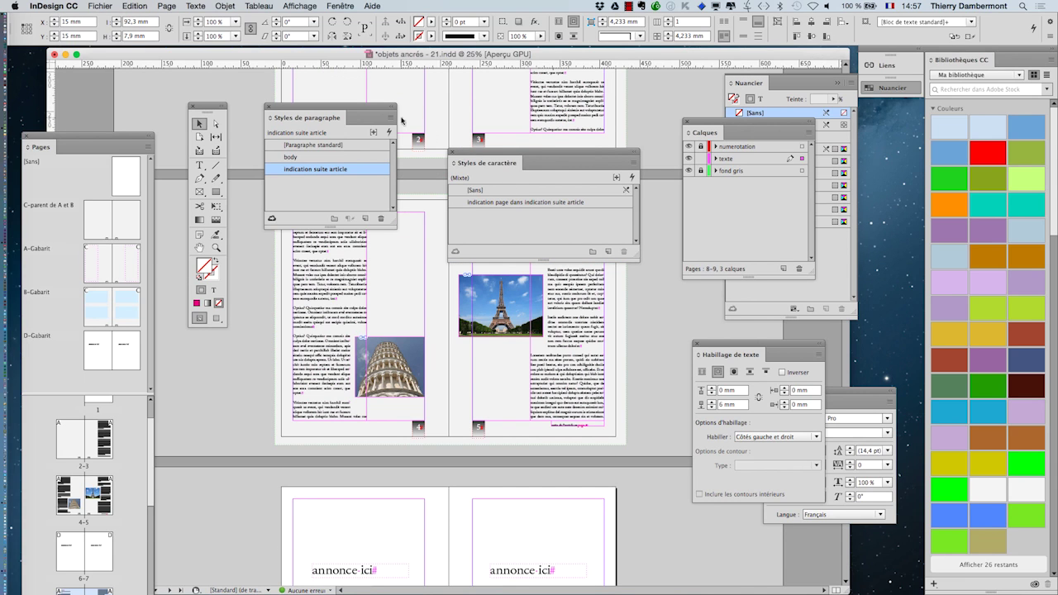
Insert 2 pages after page 5 based on the D-Gabarit master
drag(106, 140, 100, 73)
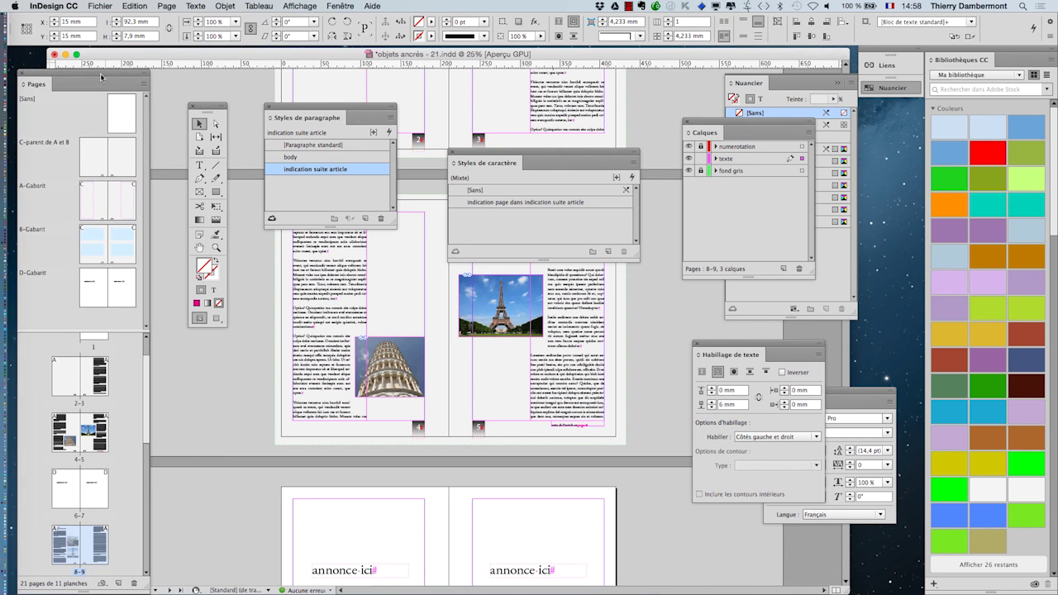
click(144, 84)
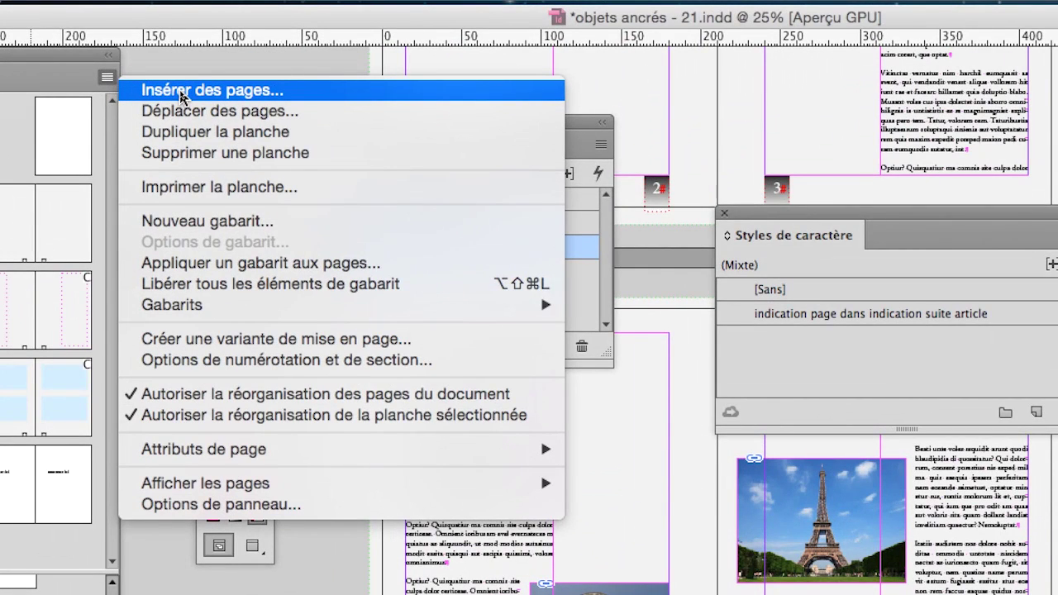
click(180, 95)
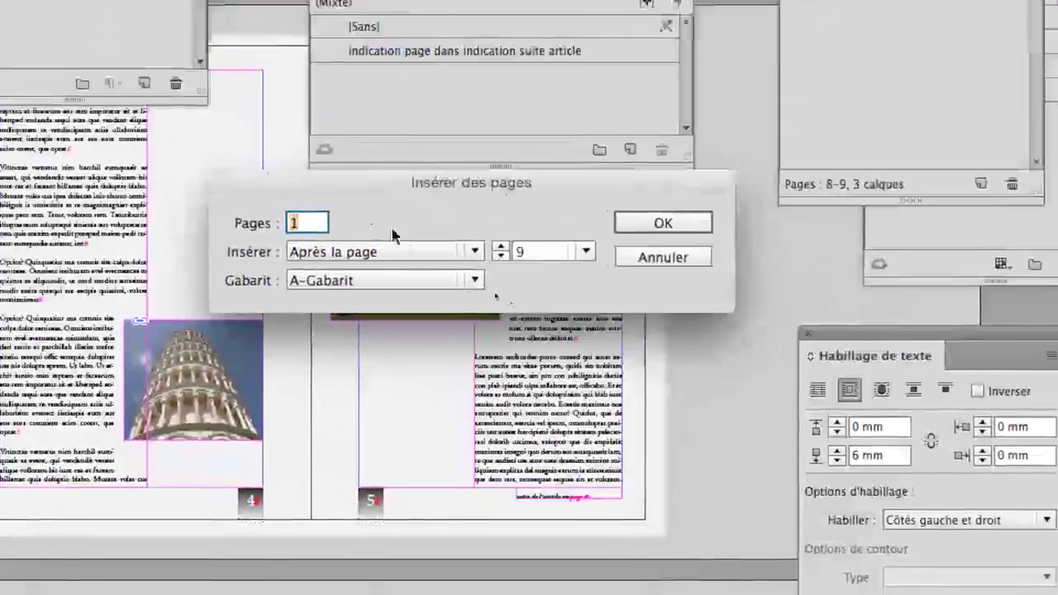
click(519, 246)
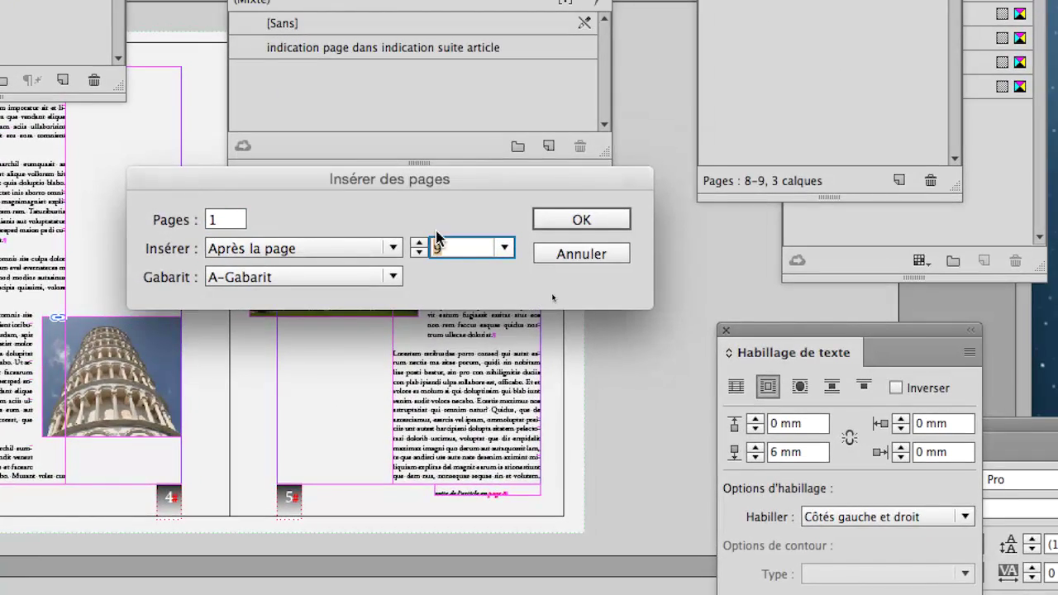
text(5)
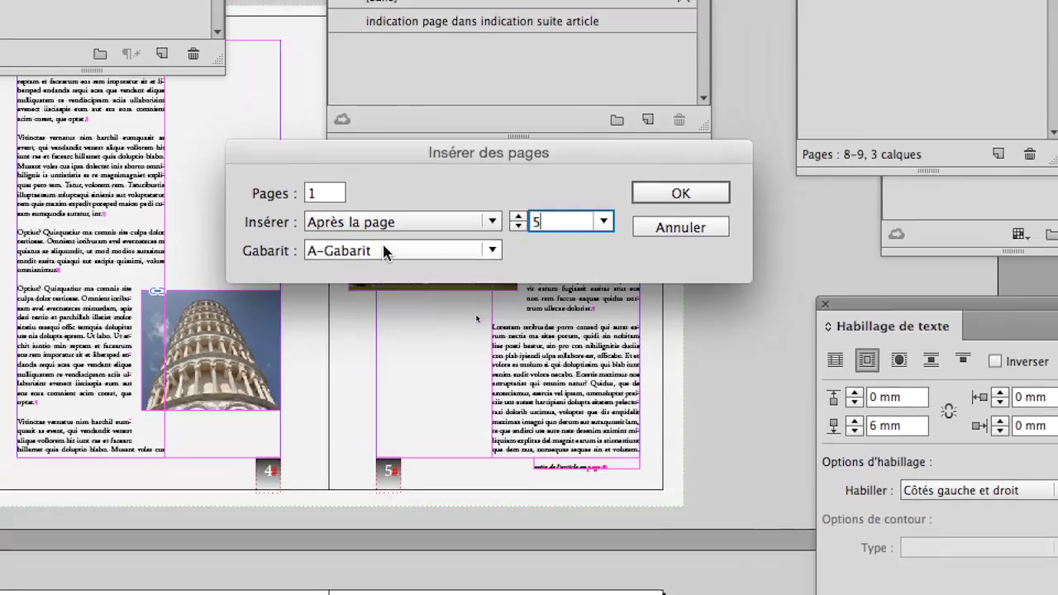
click(289, 278)
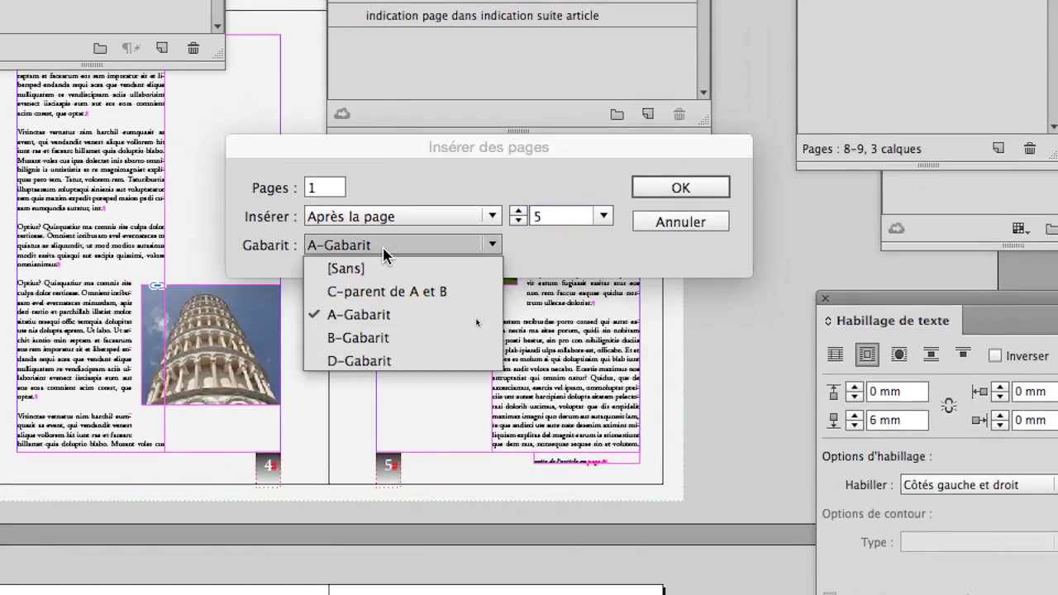
click(226, 222)
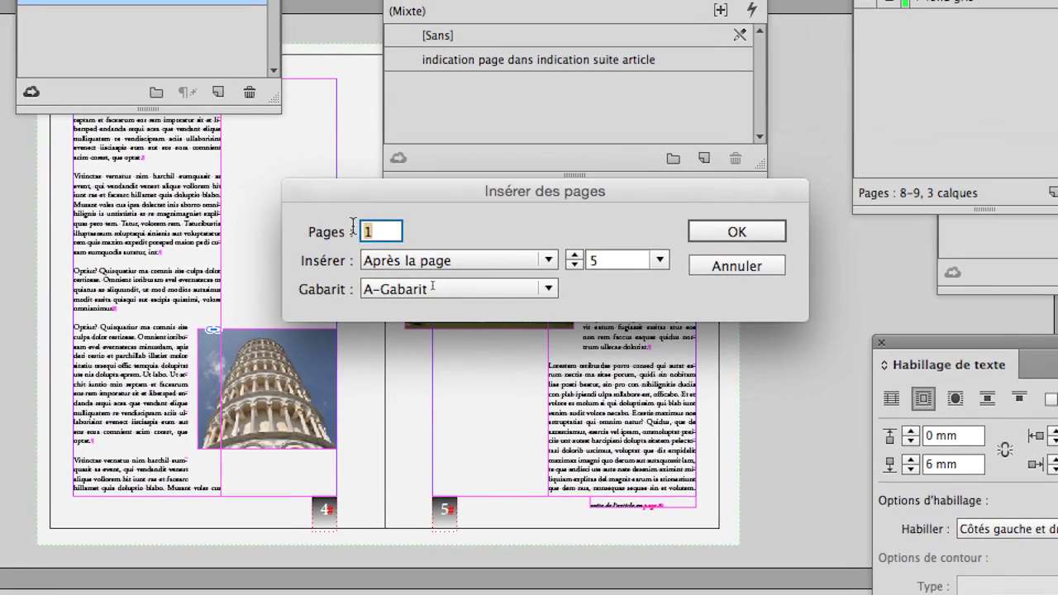
key(BackSpace)
text(2)
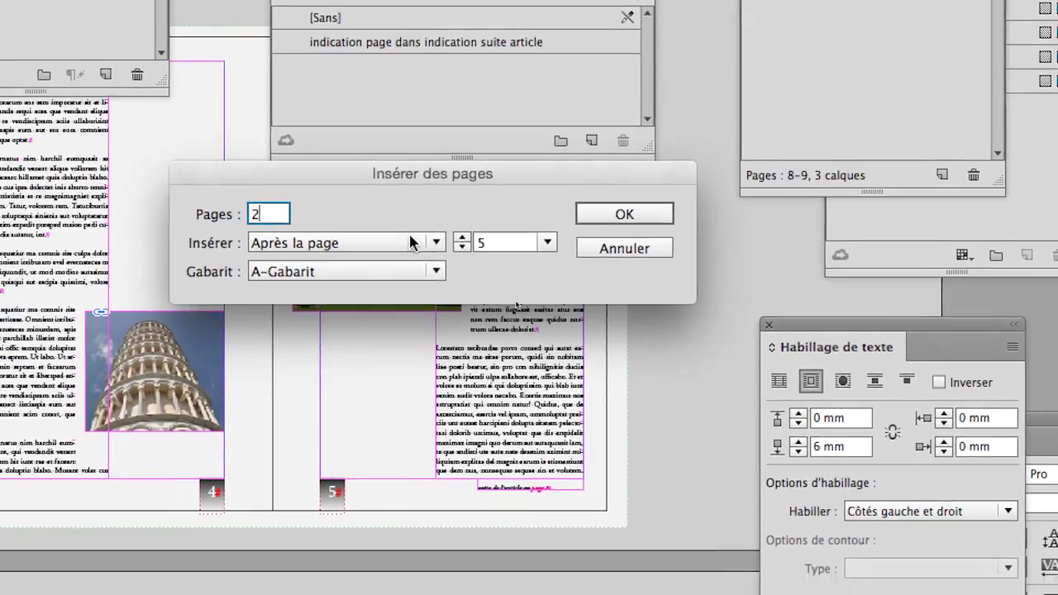
click(508, 286)
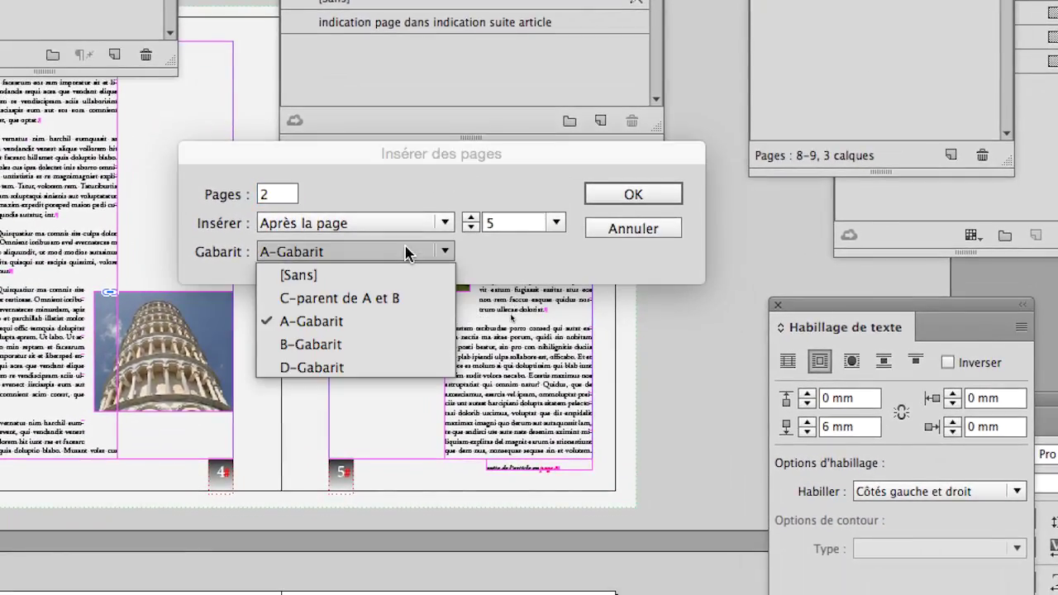
click(500, 399)
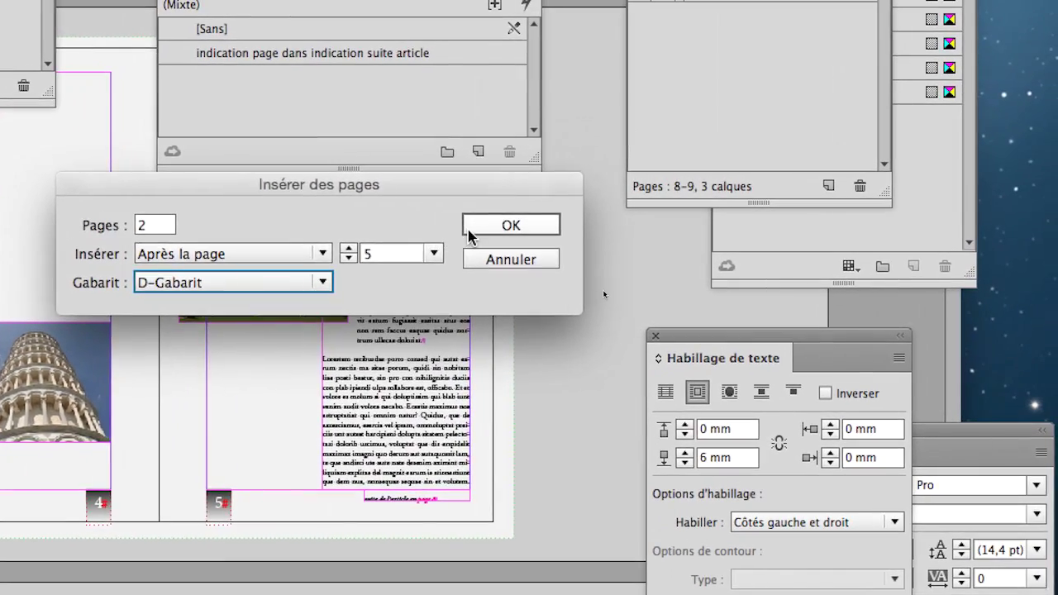
click(663, 207)
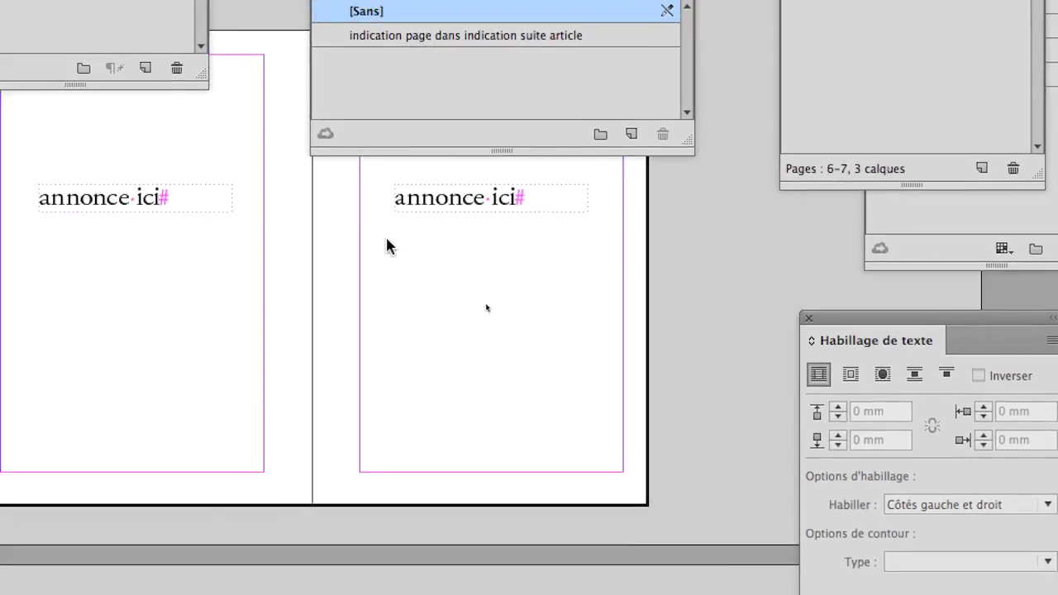
Check the order of the spreads around the newly inserted "annonce ici" pages, moving the Character Styles panel aside
key(super+minus)
key(super+minus)
key(super+minus)
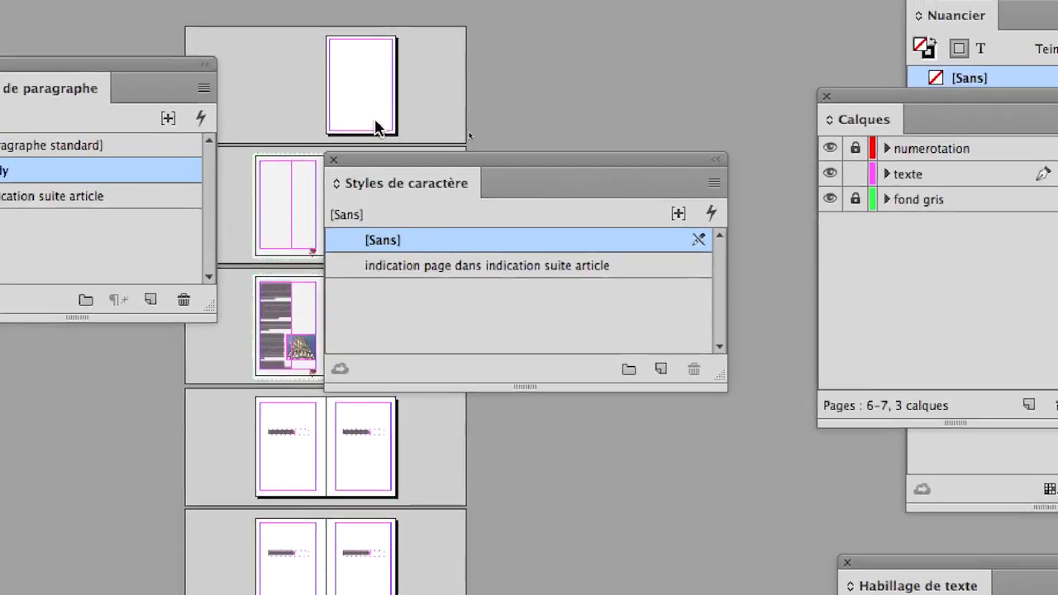
drag(359, 160, 574, 149)
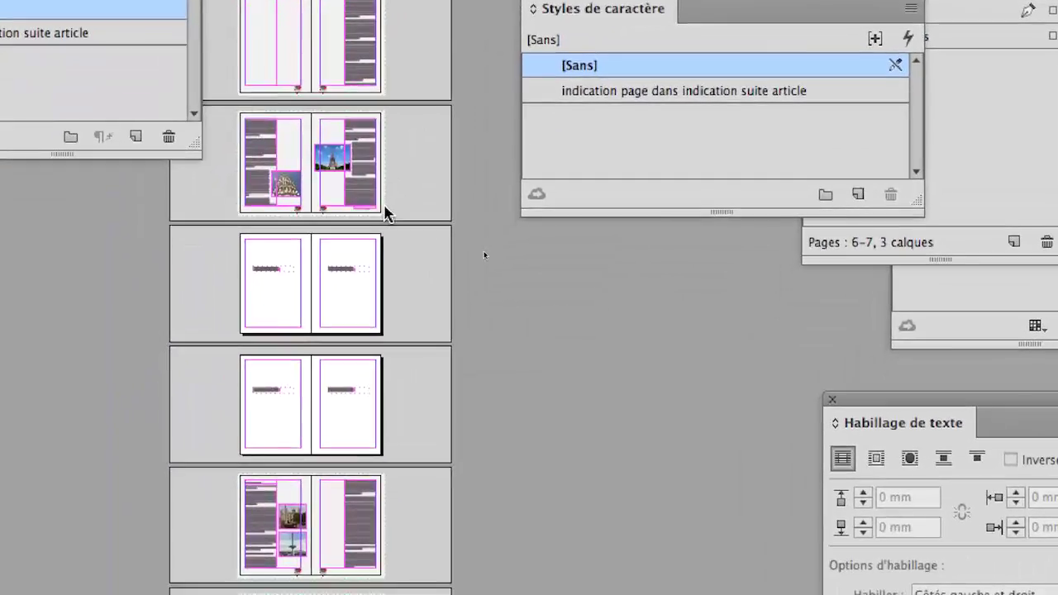
Look at the continuation line at the foot of page 5, closing the Character Styles panel that covers it
key(super+plus)
key(super+plus)
key(space)
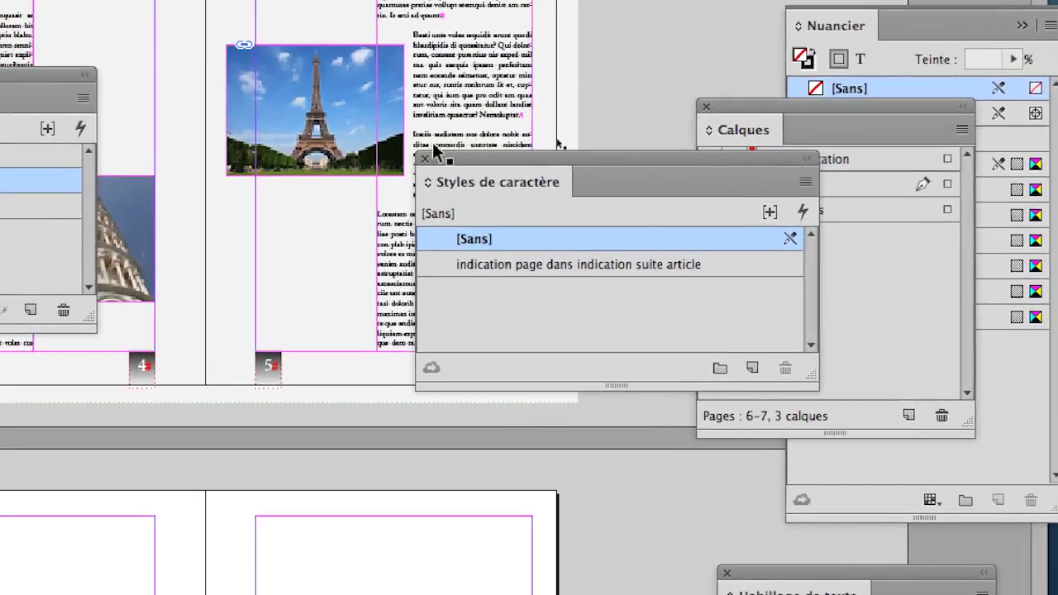
click(426, 158)
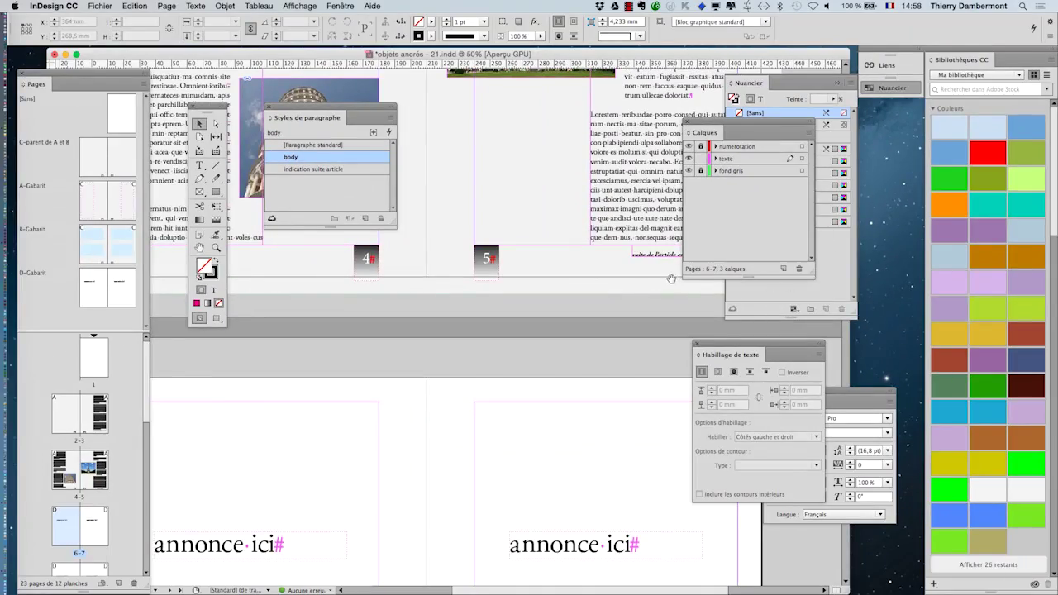
Read the page reference in the "suite de l'article en" line below the last text column of page 5
drag(671, 279, 380, 376)
scroll(446, 339, up, 4)
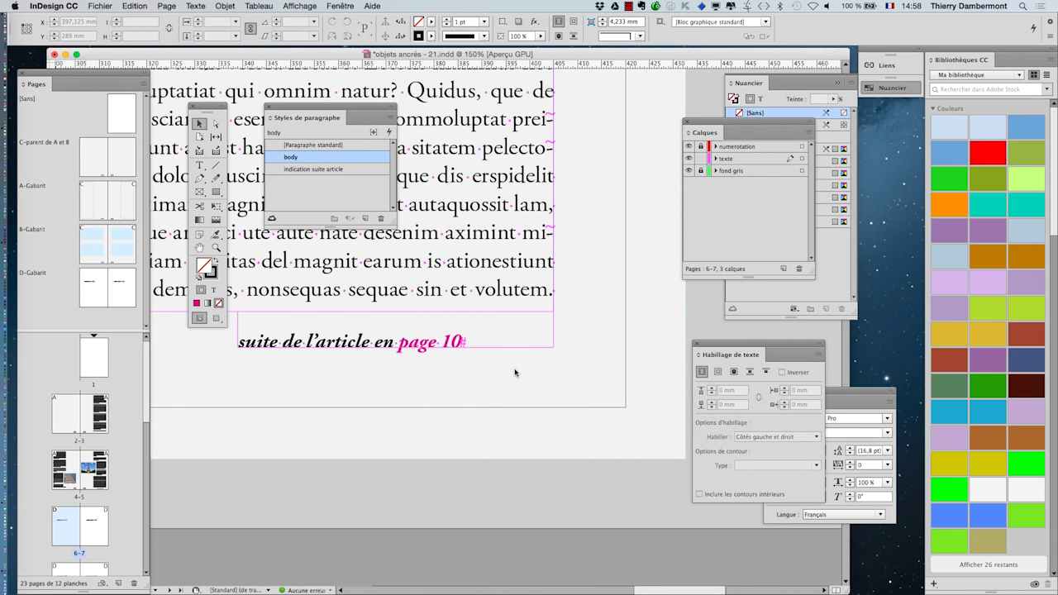
scroll(513, 366, down, 4)
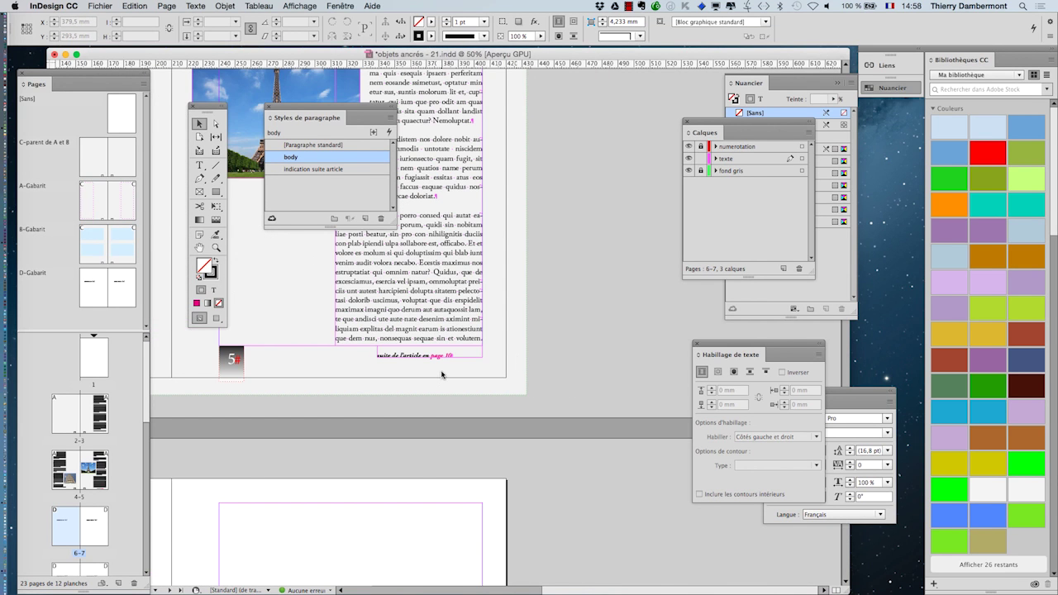
Check the "suite de l'article de la" line at the start of the article's continuation, past the two "annonce ici" spreads
scroll(441, 374, down, 1)
scroll(544, 365, down, 8)
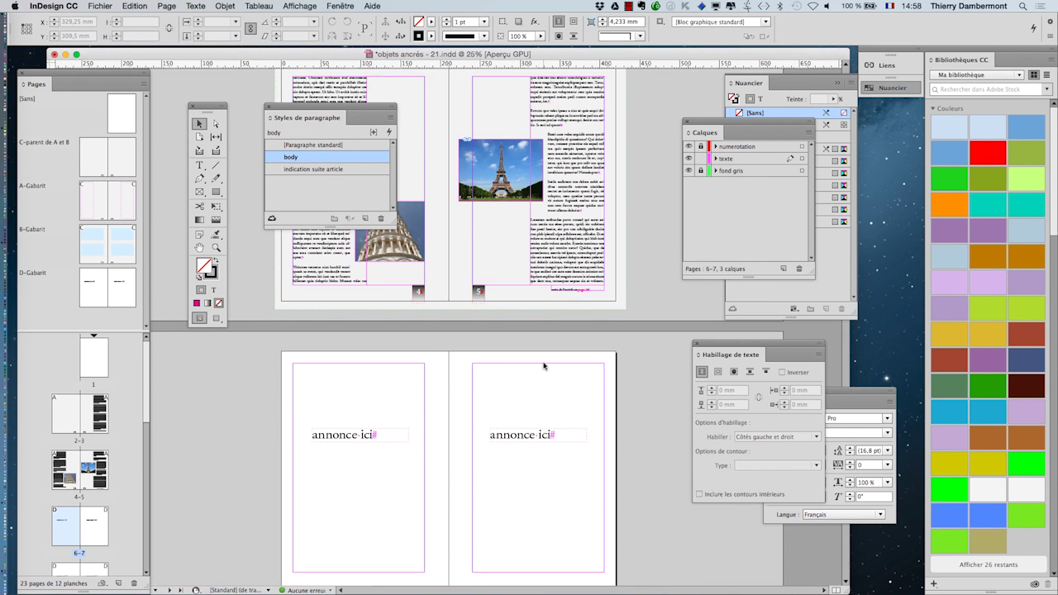
scroll(539, 367, down, 6)
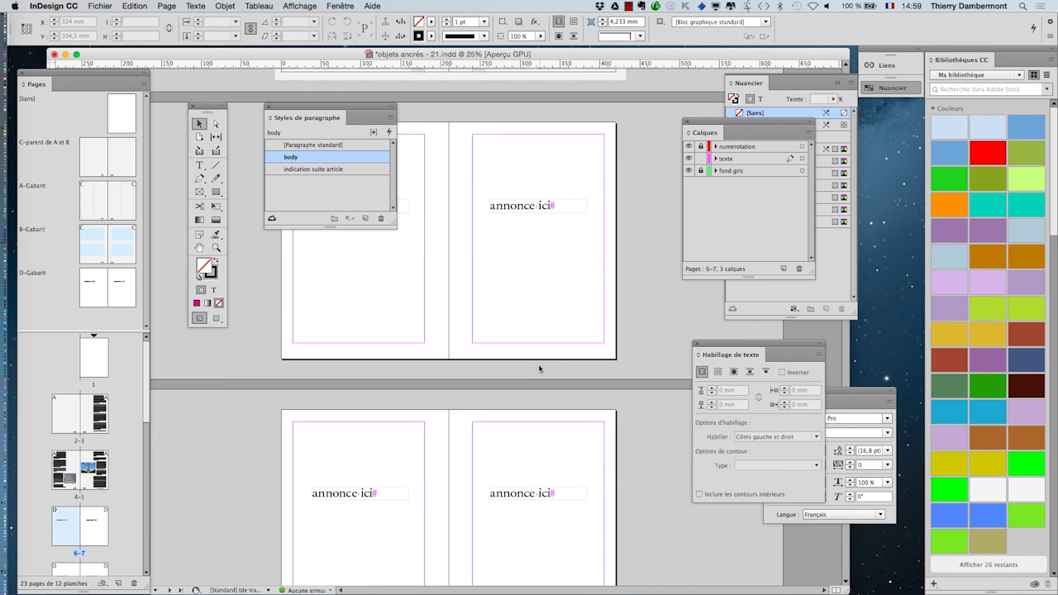
scroll(537, 369, down, 3)
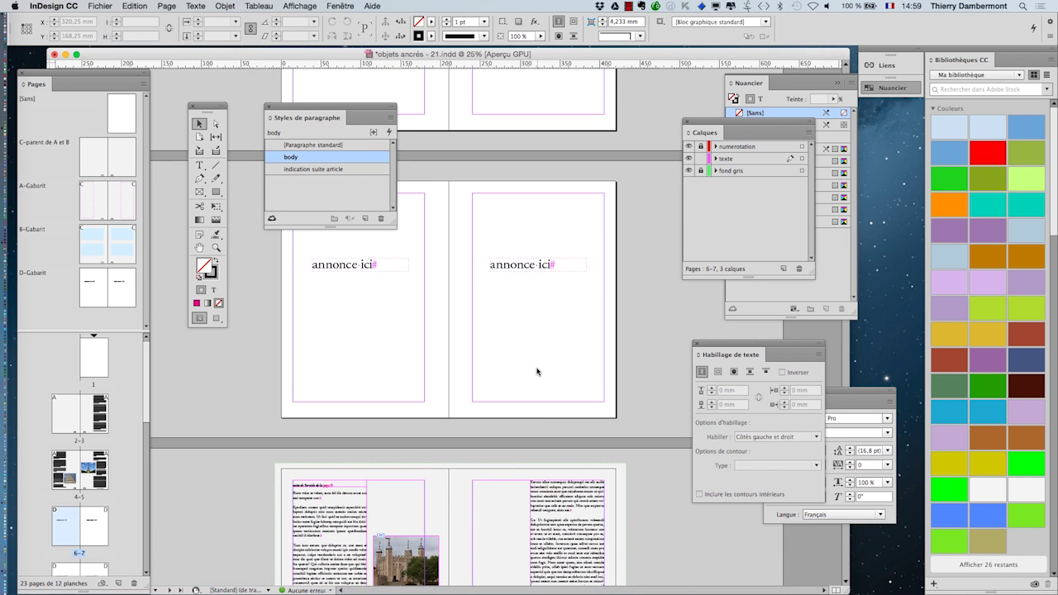
scroll(325, 447, up, 1)
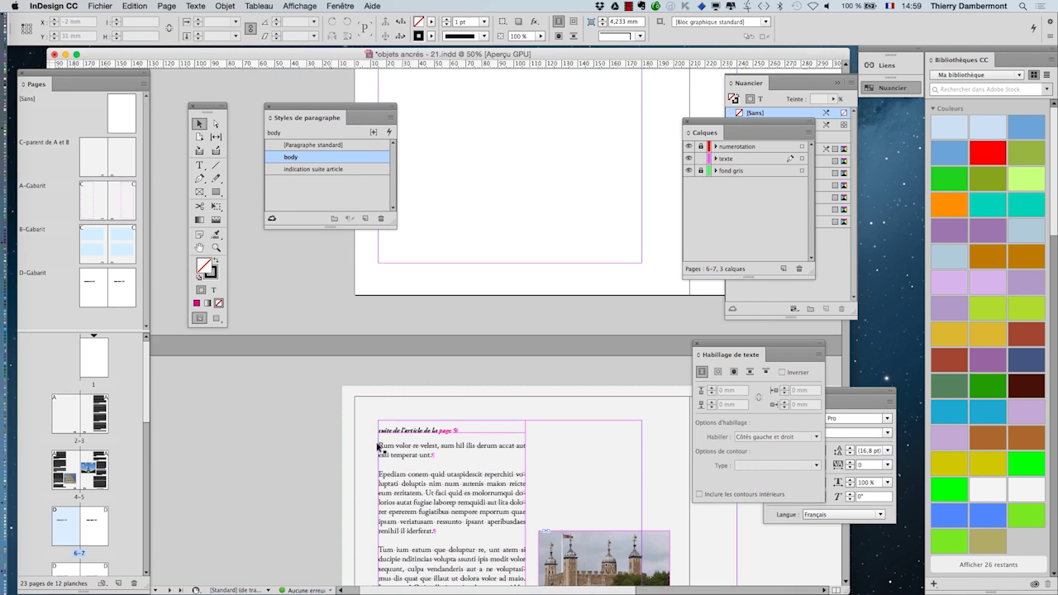
scroll(471, 434, up, 2)
key(super+equal)
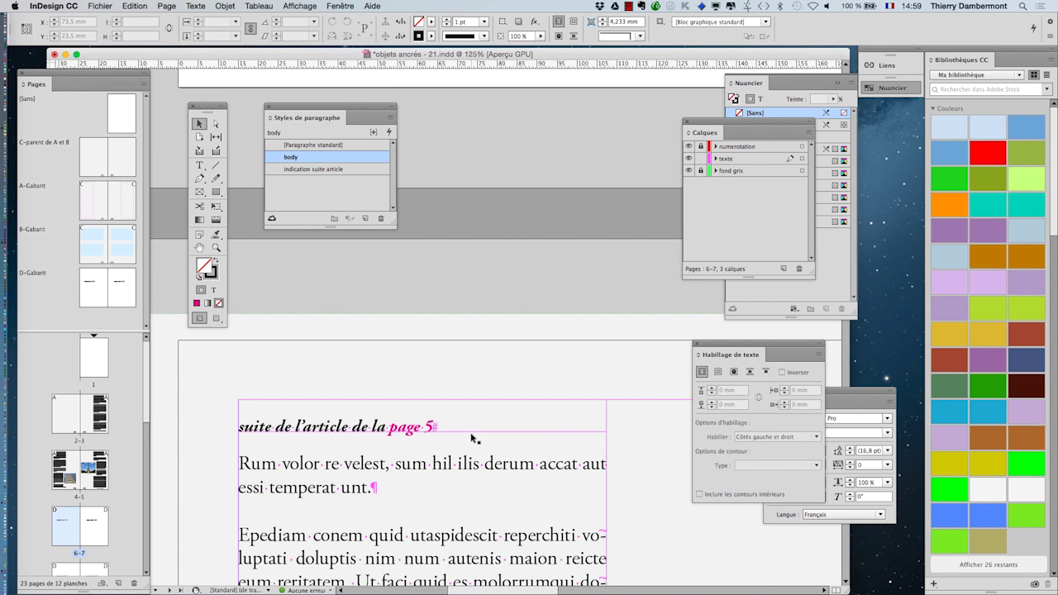
key(super+minus)
key(super+minus)
key(super+minus)
key(super+minus)
key(super+minus)
key(super+minus)
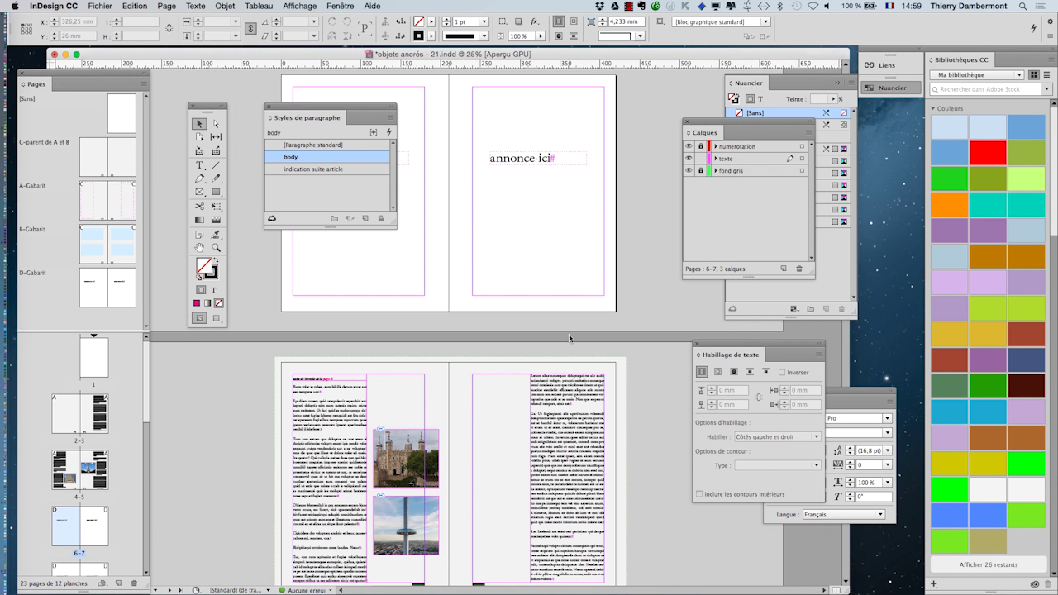
Insert 2 pages after page 3 based on the D-Gabarit master
scroll(568, 337, up, 15)
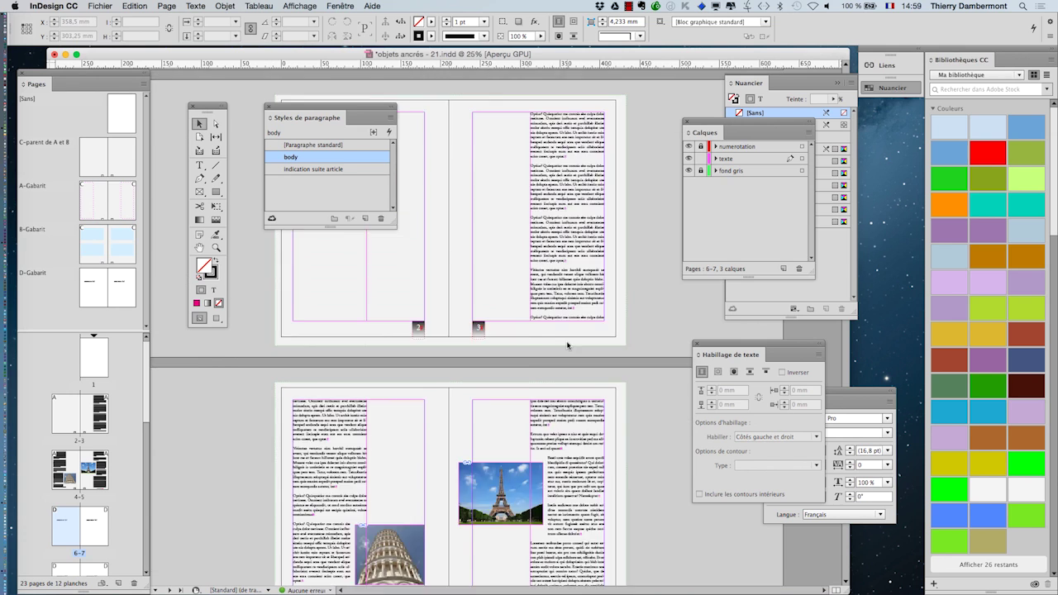
scroll(567, 345, up, 5)
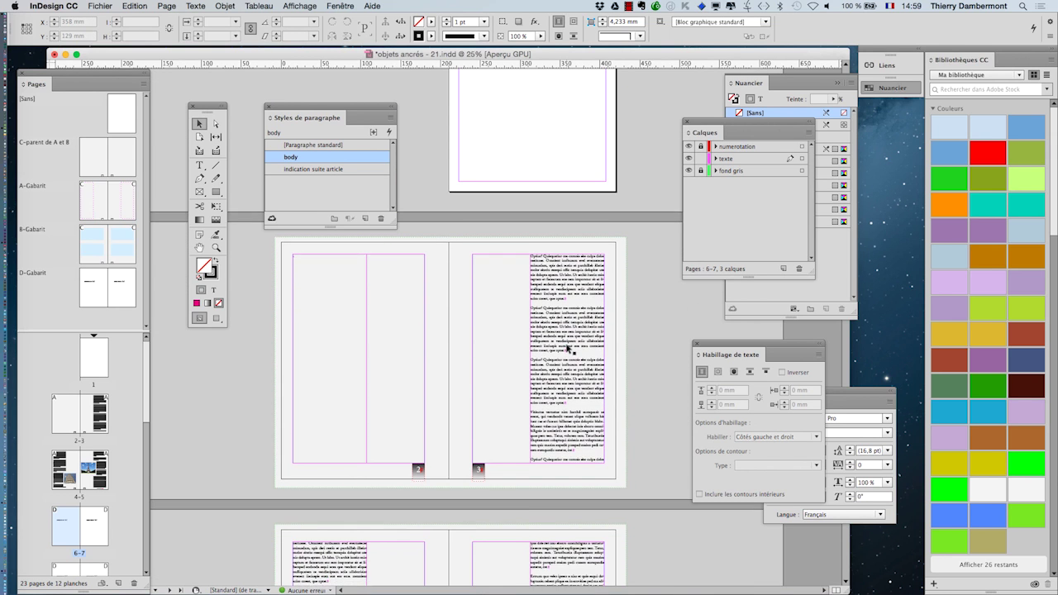
scroll(567, 348, down, 5)
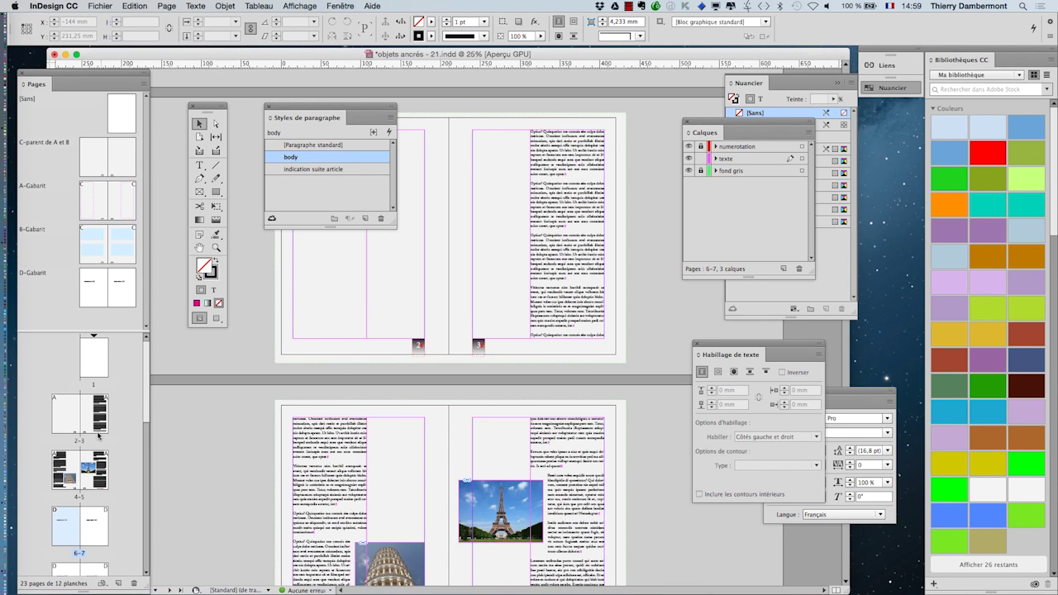
click(144, 83)
click(170, 90)
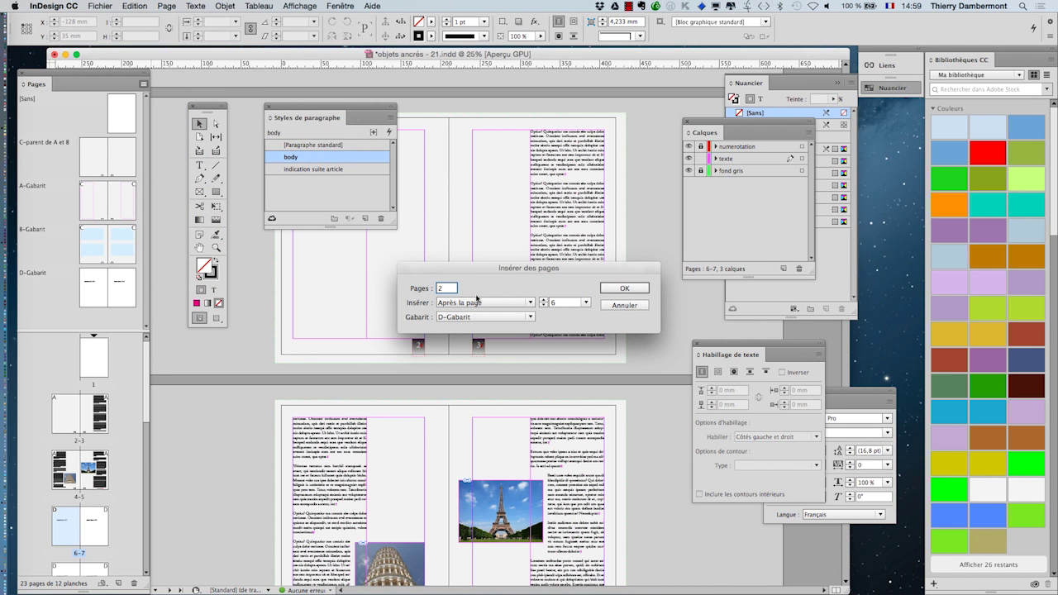
key(alt)
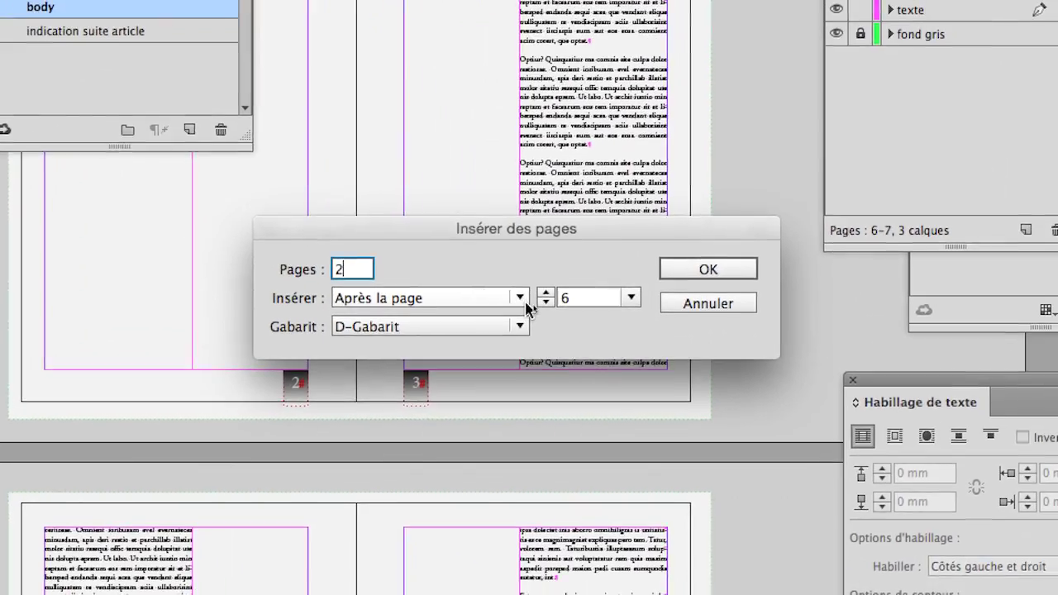
click(543, 306)
click(543, 306)
click(543, 306)
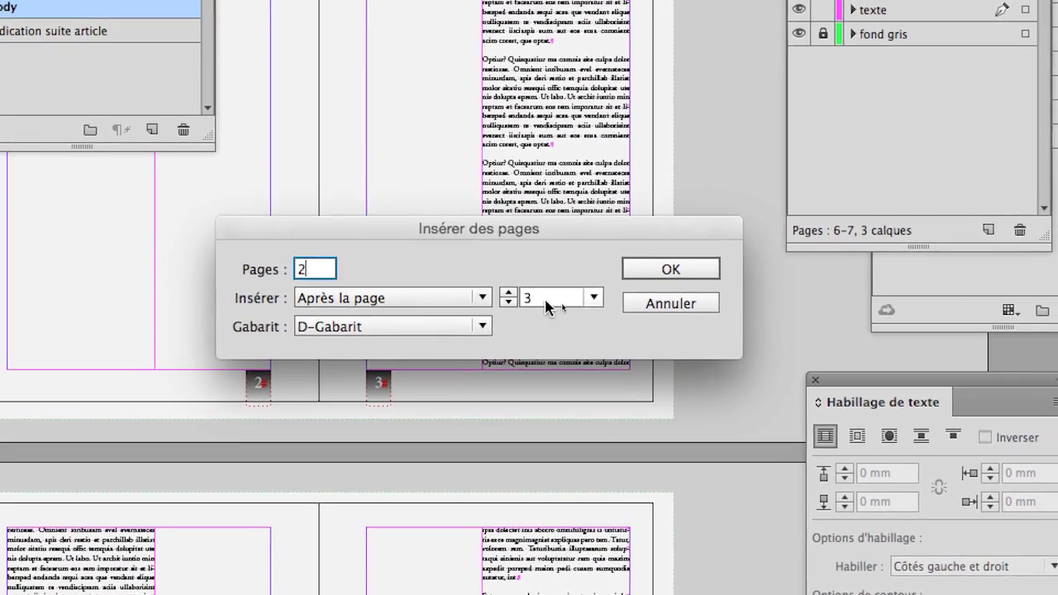
double_click(557, 297)
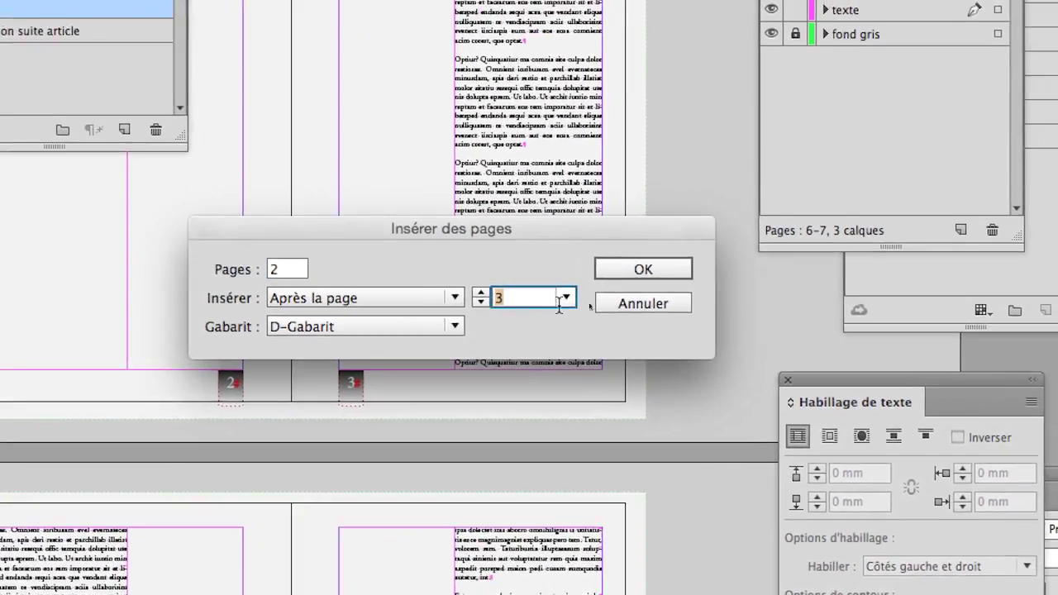
key(Return)
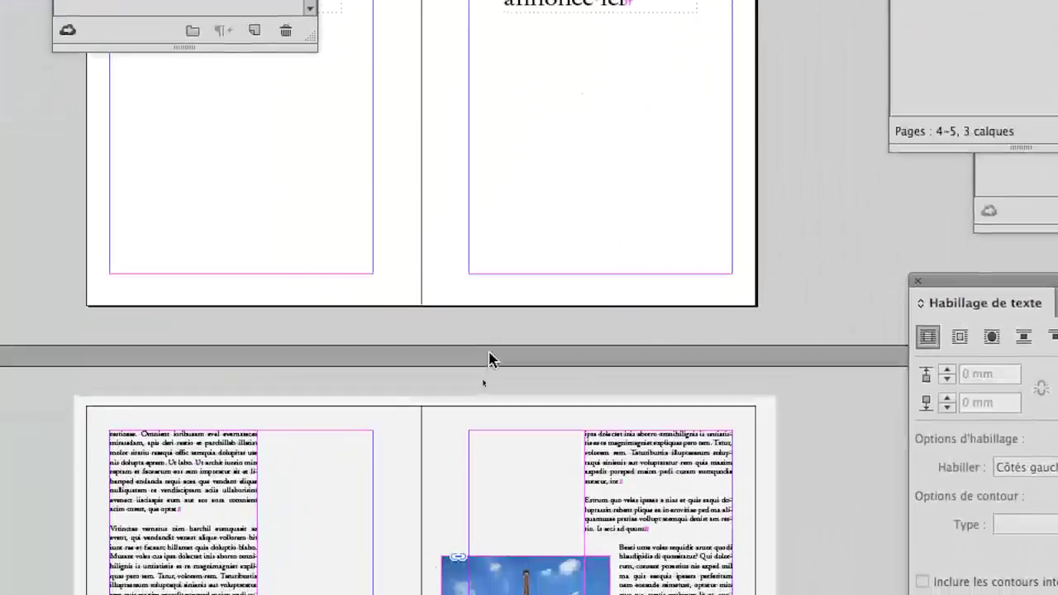
Check the page reference in the "suite de l'article en" line at the foot of page 7
scroll(488, 360, down, 8)
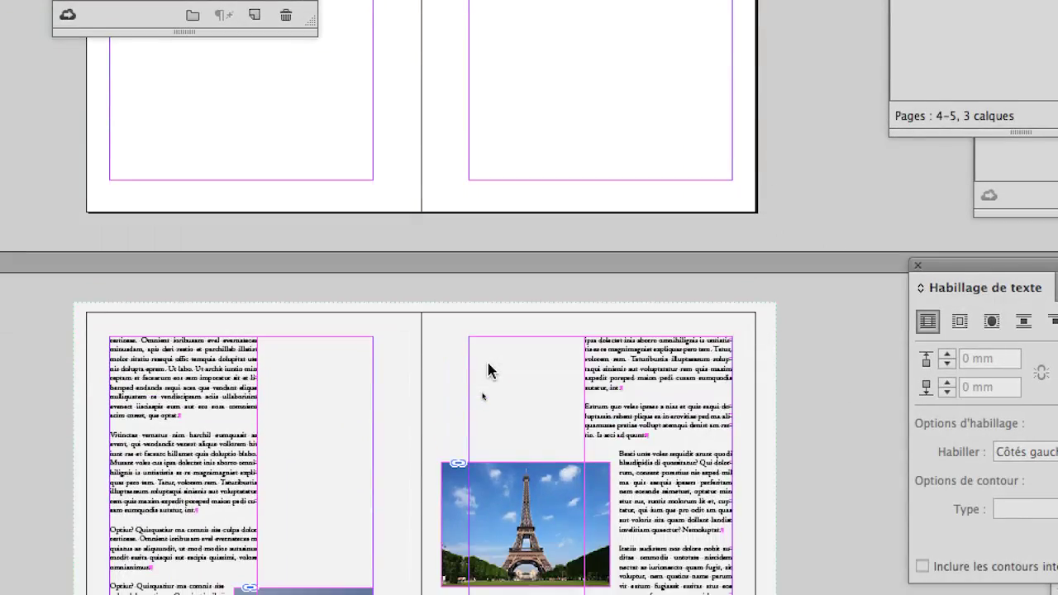
scroll(488, 366, down, 3)
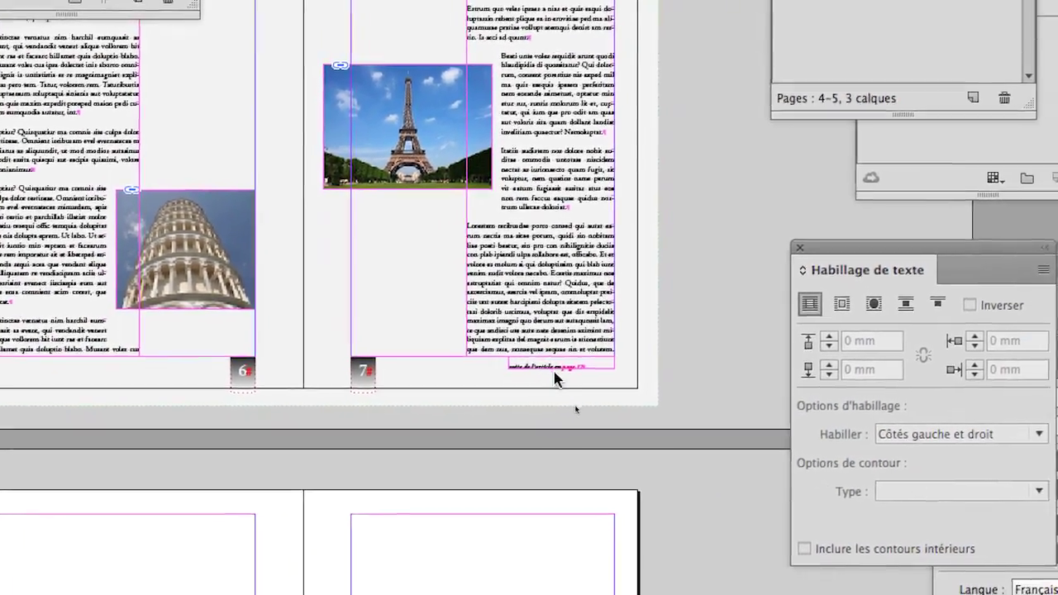
key(super+plus)
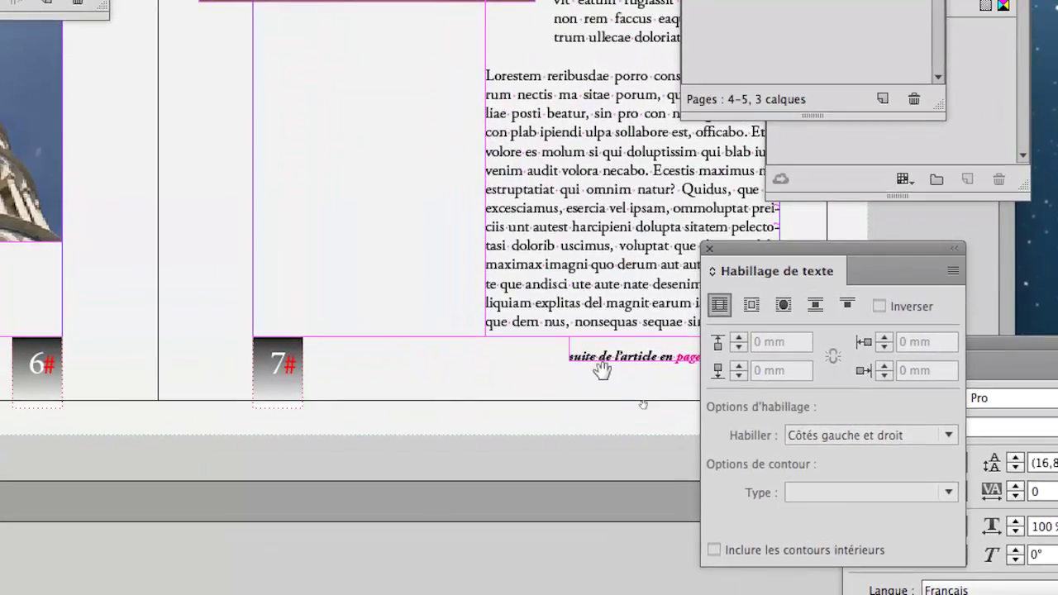
drag(650, 371, 333, 372)
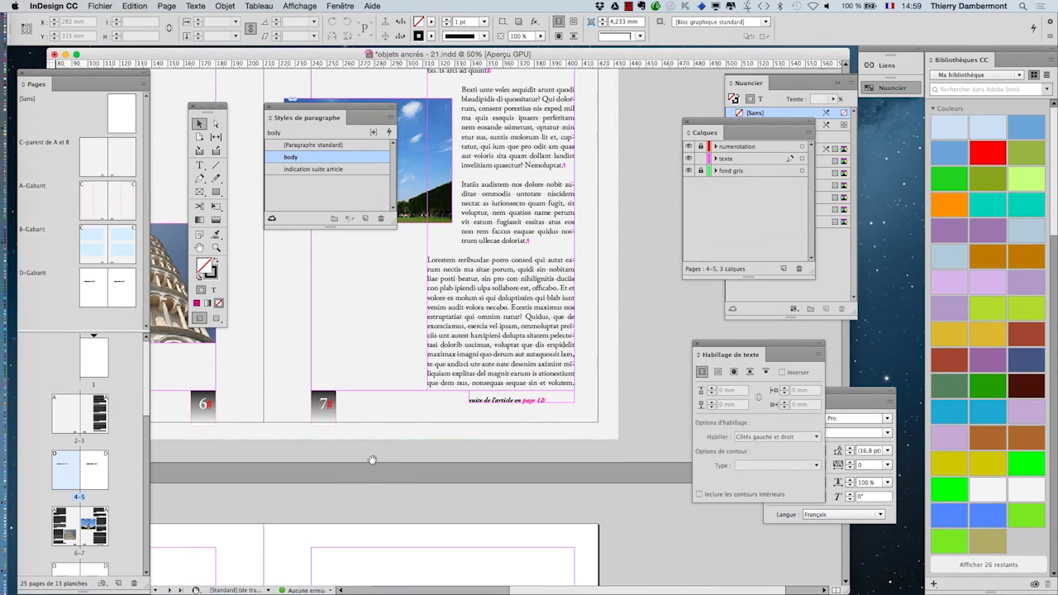
Check the page reference in the "suite de l'article de la" line at the top of page 12
drag(372, 459, 601, 225)
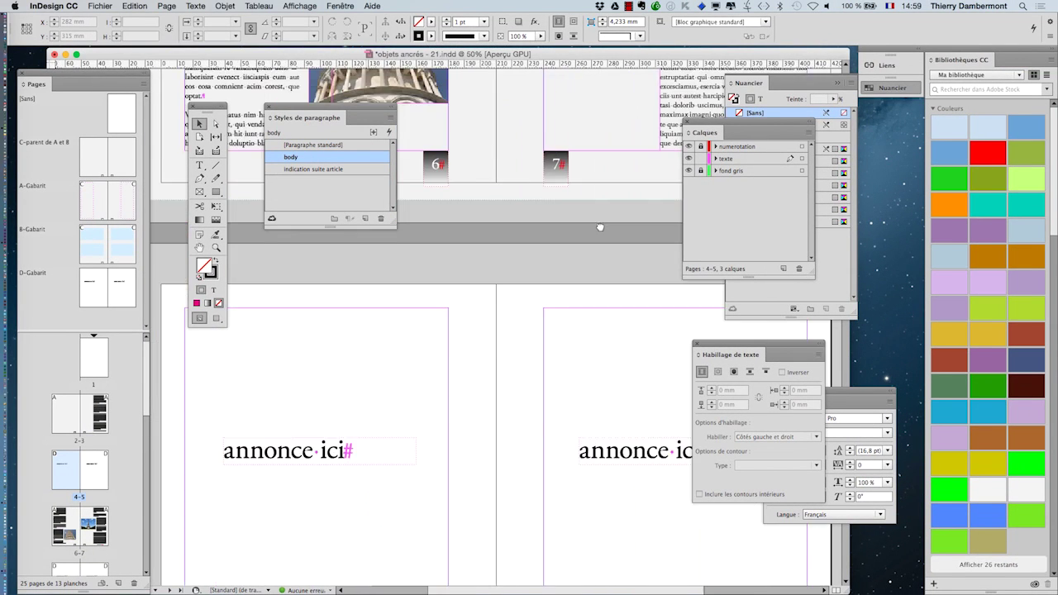
mouse_move(403, 500)
mouse_down()
mouse_move(481, 214)
mouse_move(494, 428)
mouse_up()
scroll(494, 428, down, 8)
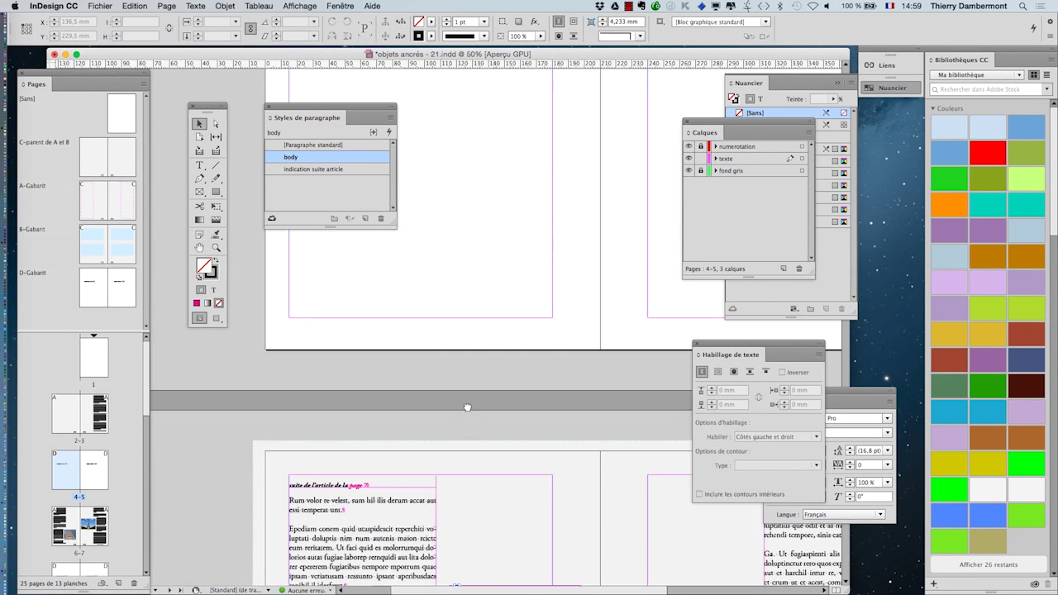
scroll(363, 442, up, 1)
scroll(363, 442, up, 1)
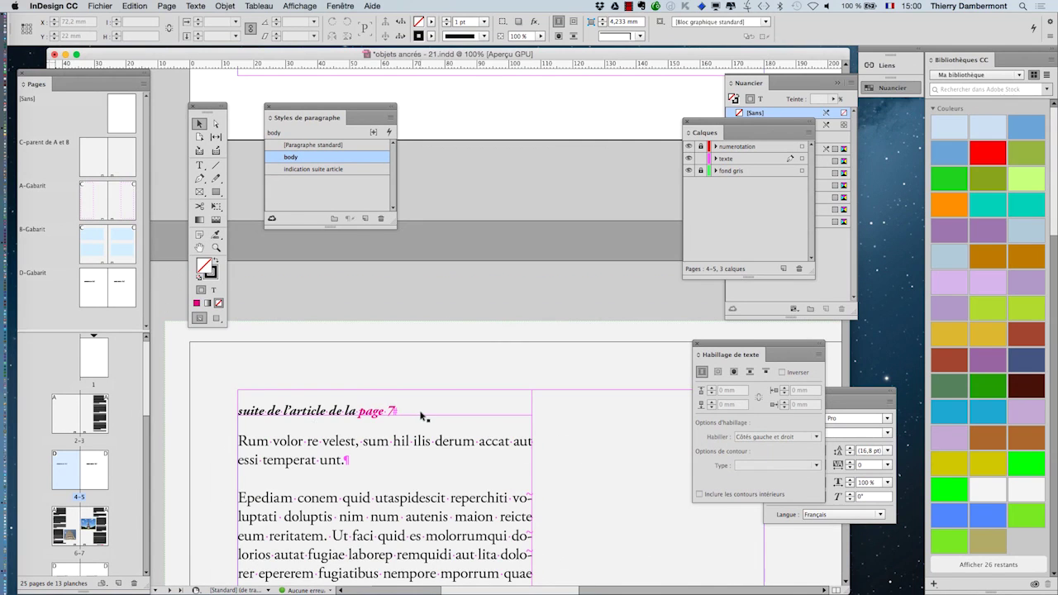
scroll(526, 413, down, 2)
key(super+minus)
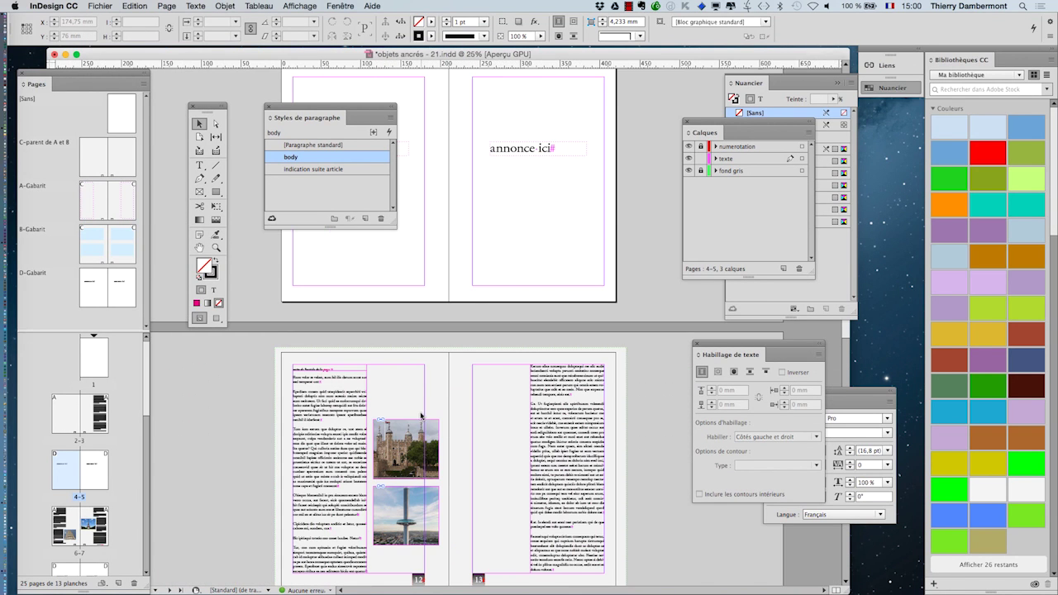
Close the Paragraph Styles panel and review the "annonce ici" spreads and the continuation spread on pages 12-13
click(269, 107)
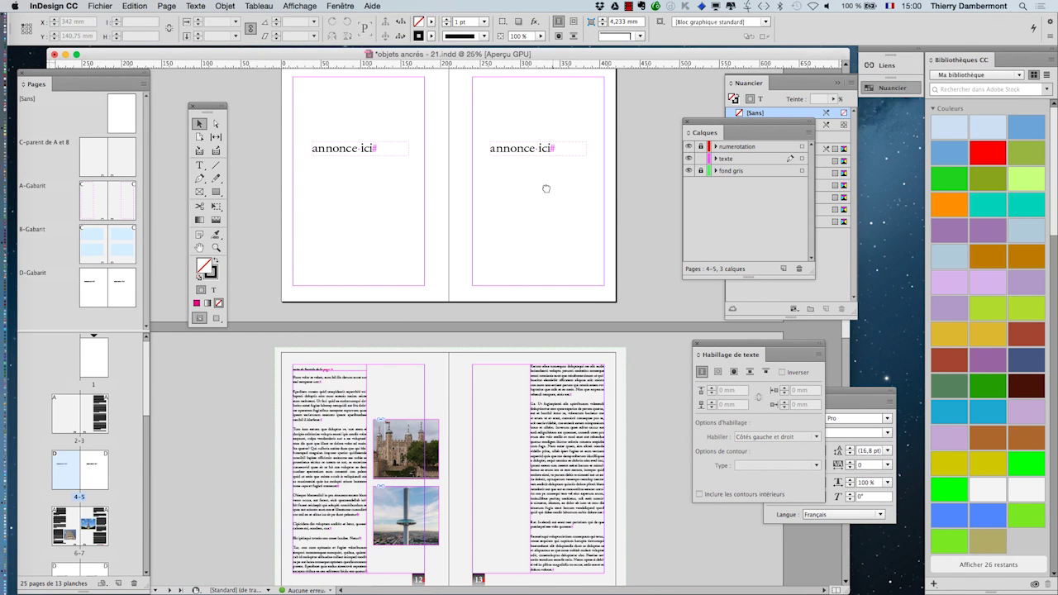
scroll(472, 272, up, 5)
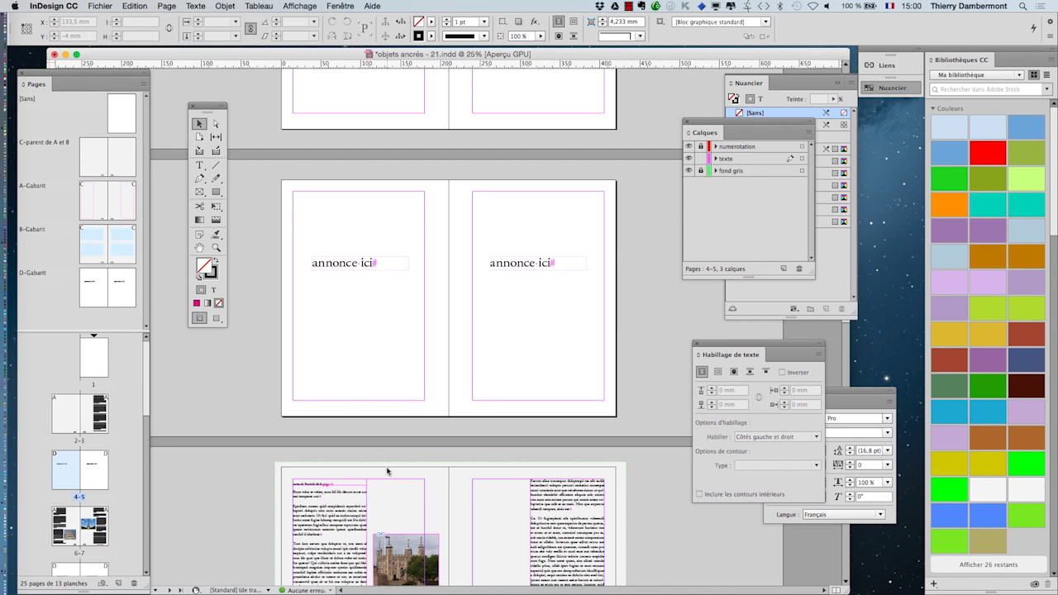
key(super+equal)
key(super+equal)
drag(445, 437, 480, 160)
key(super+minus)
key(super+minus)
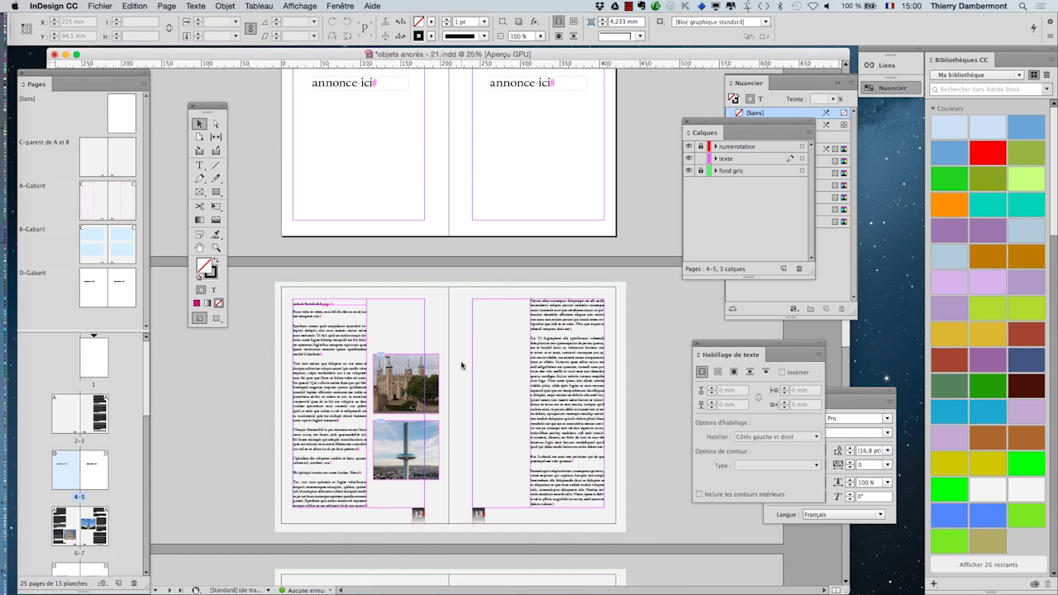